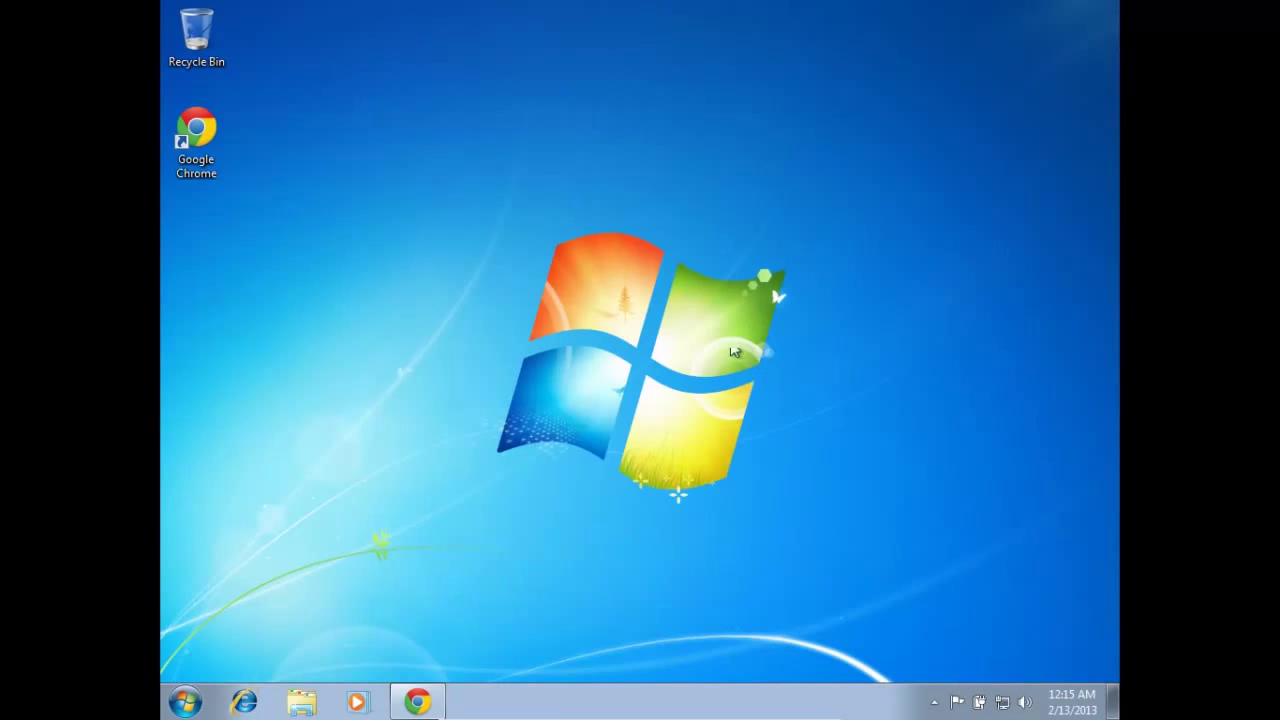
Step: Open Google Chrome from the desktop and go to torproject.org
click(213, 140)
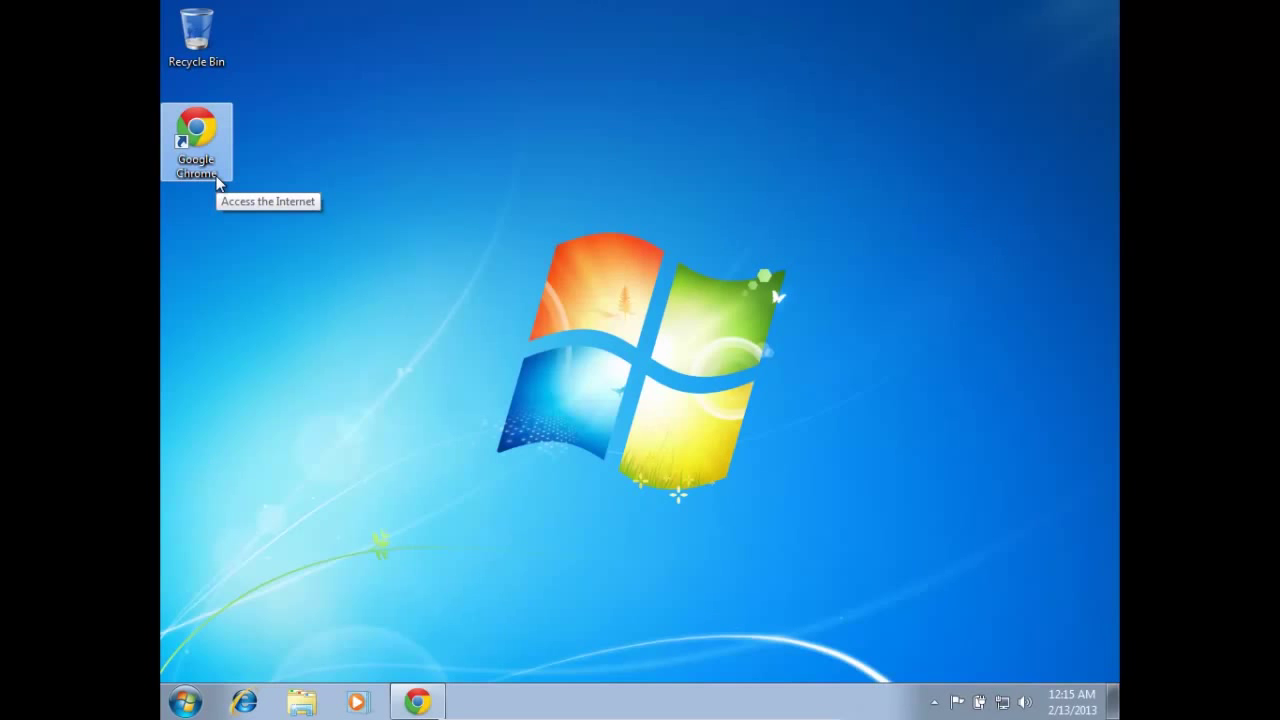
click(312, 186)
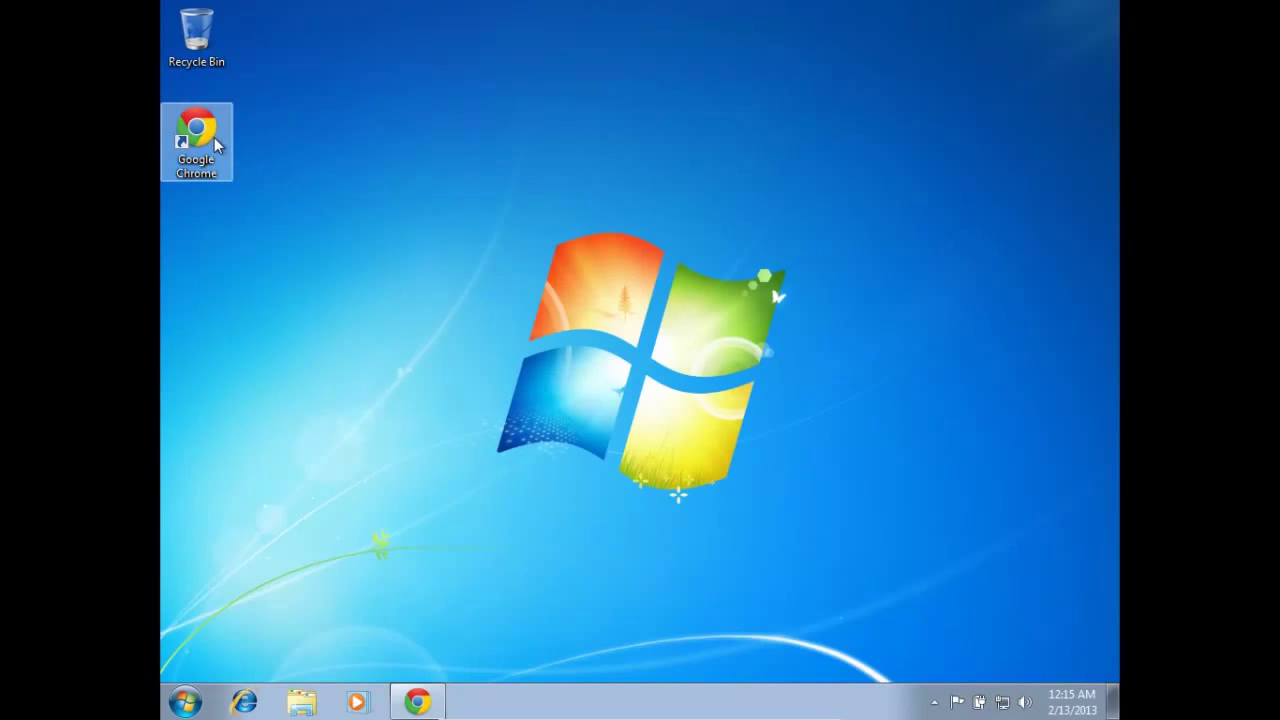
double_click(208, 135)
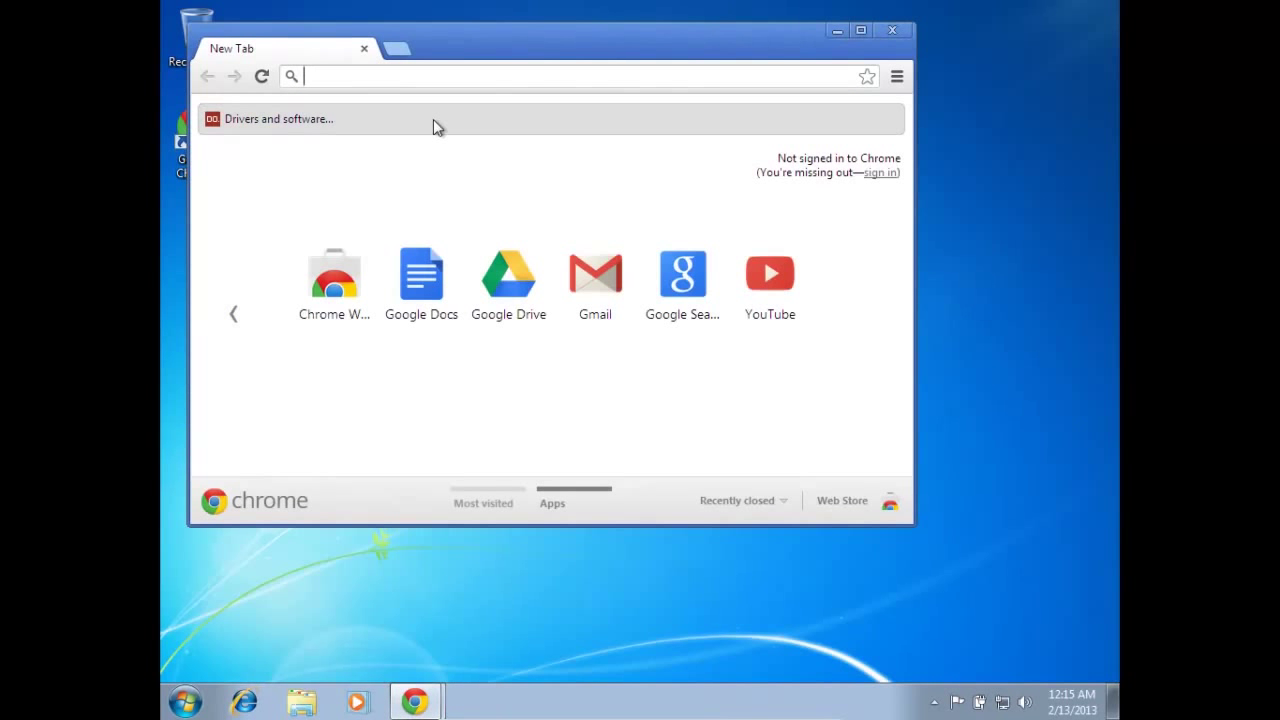
text(torproject.org)
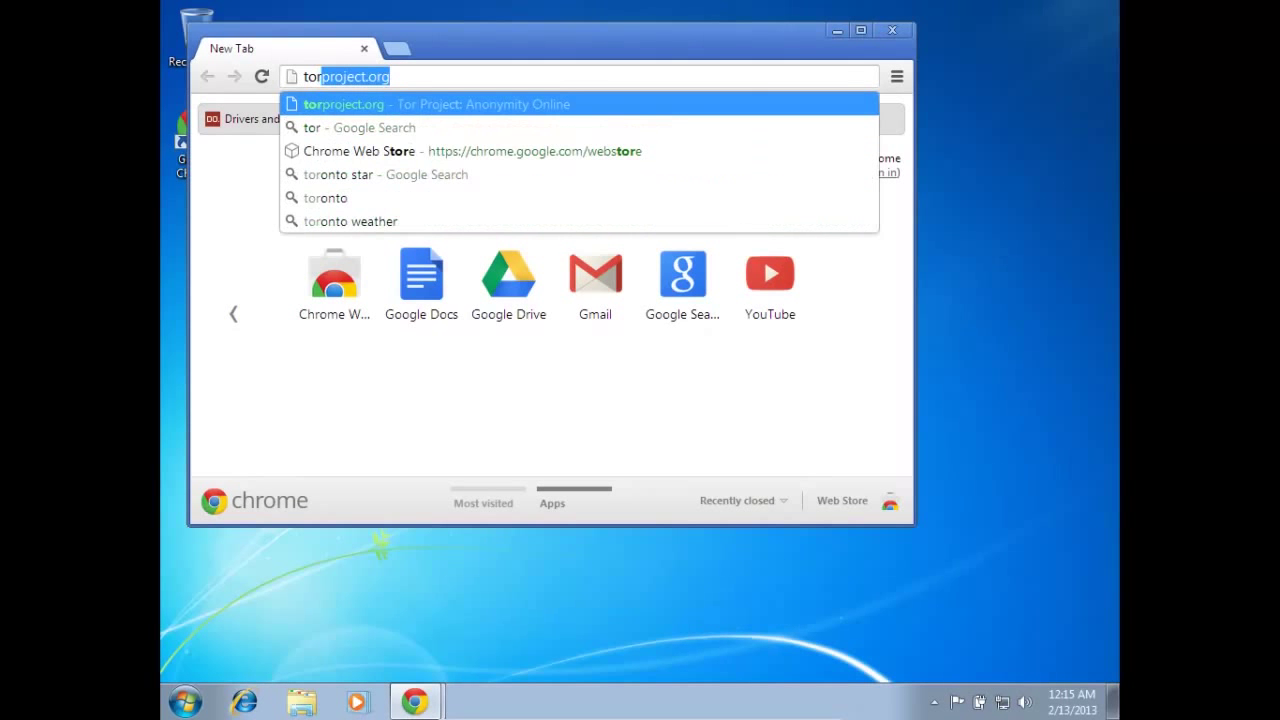
key(Right)
key(Return)
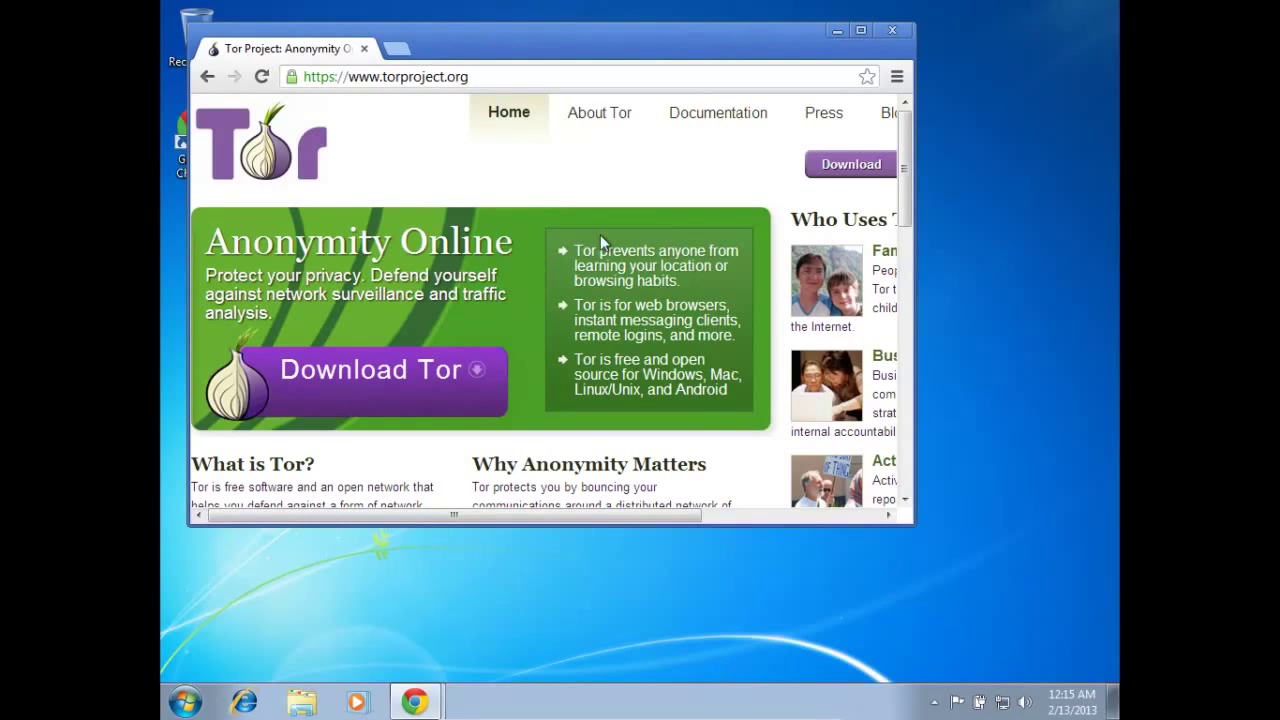
Step: Download the English Tor Browser Bundle for Windows from the Tor site's download page
click(851, 170)
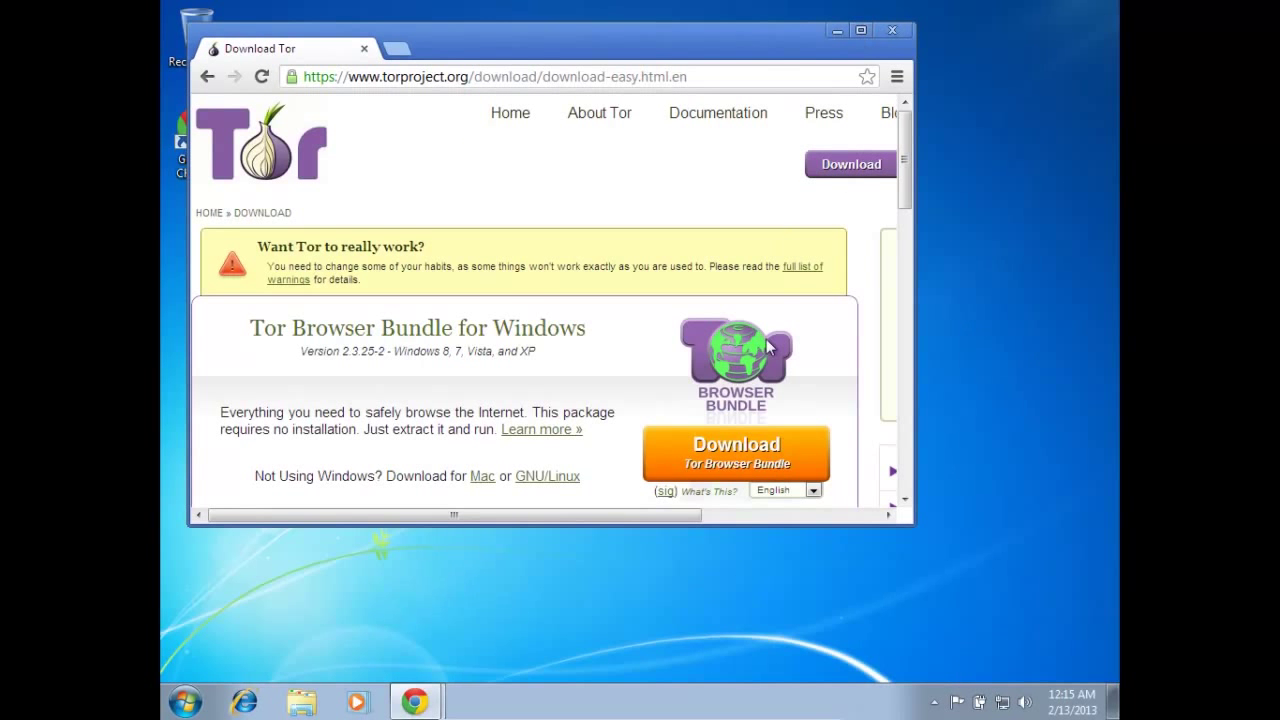
scroll(767, 353, down, 1)
scroll(767, 353, down, 1)
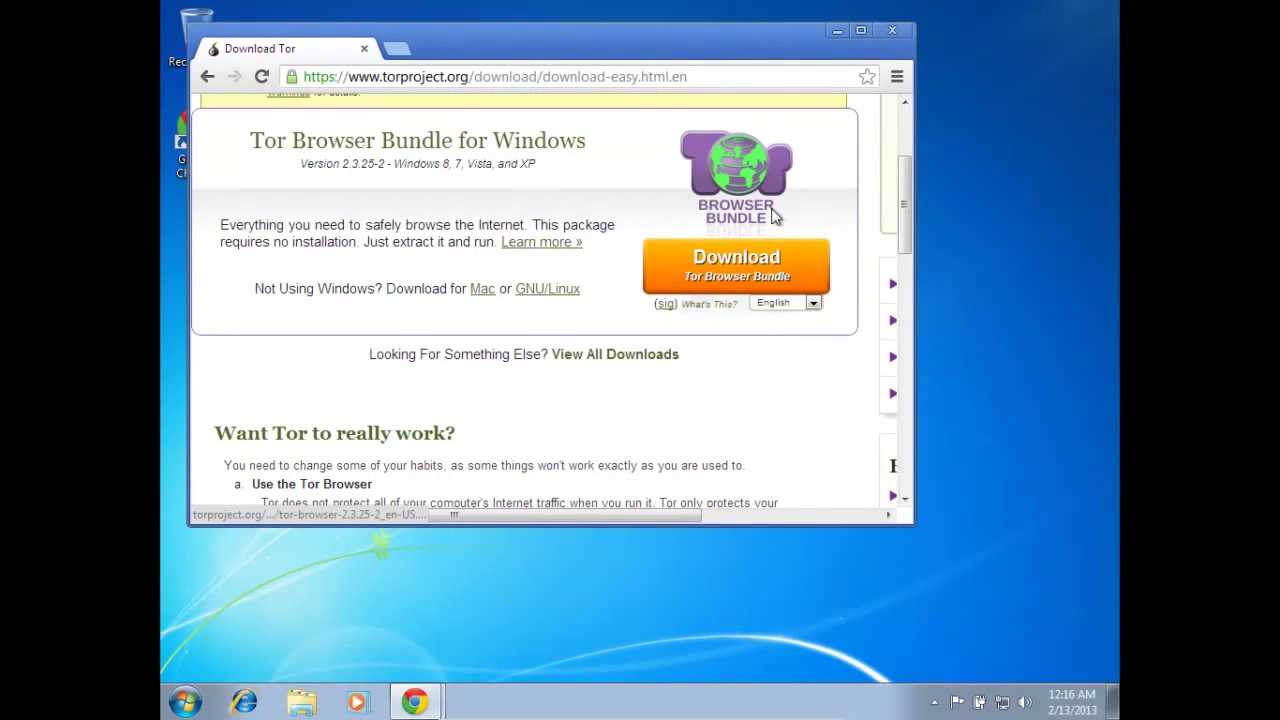
click(765, 263)
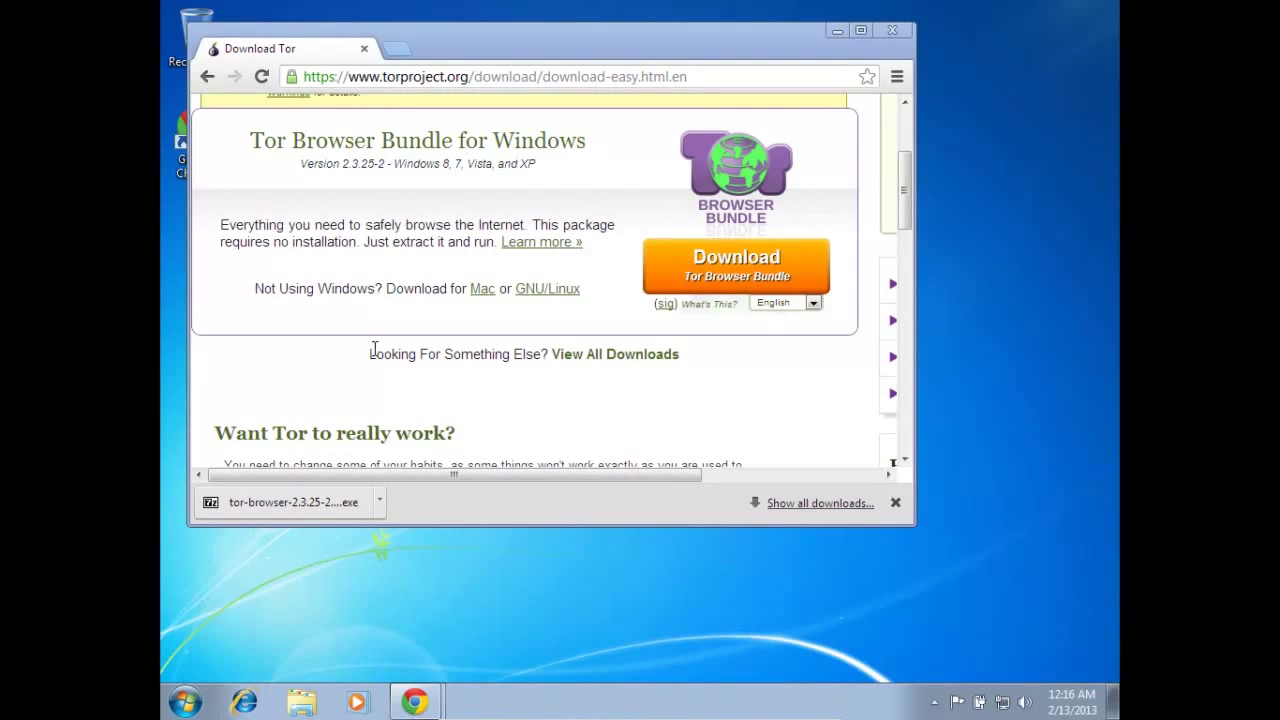
Step: Show the downloaded tor-browser file in its folder and minimize the Chrome window
click(379, 503)
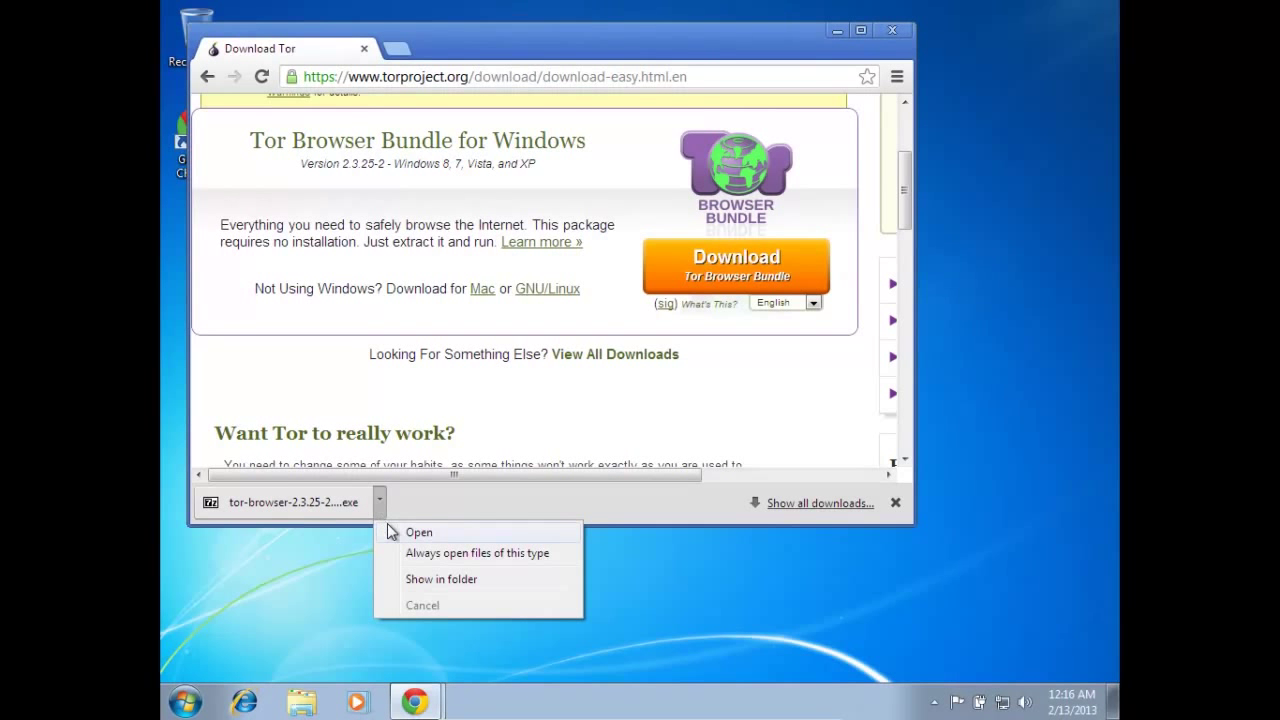
click(430, 579)
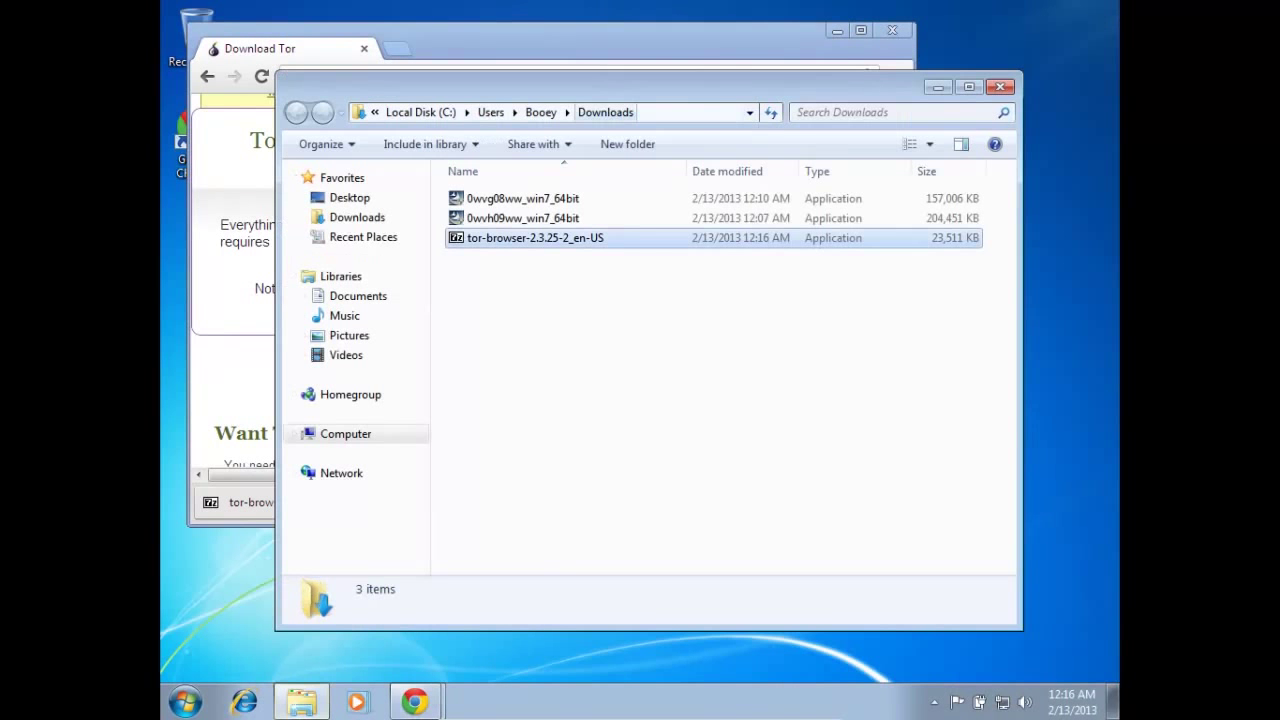
click(833, 32)
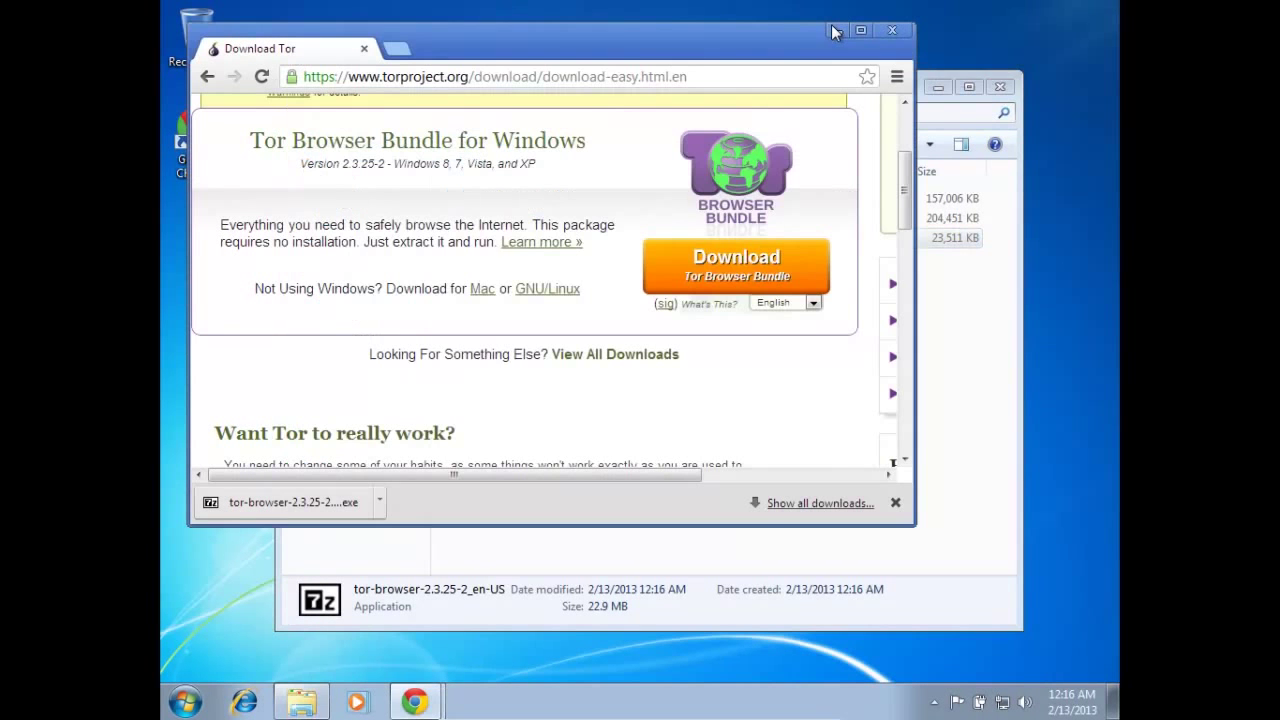
click(833, 32)
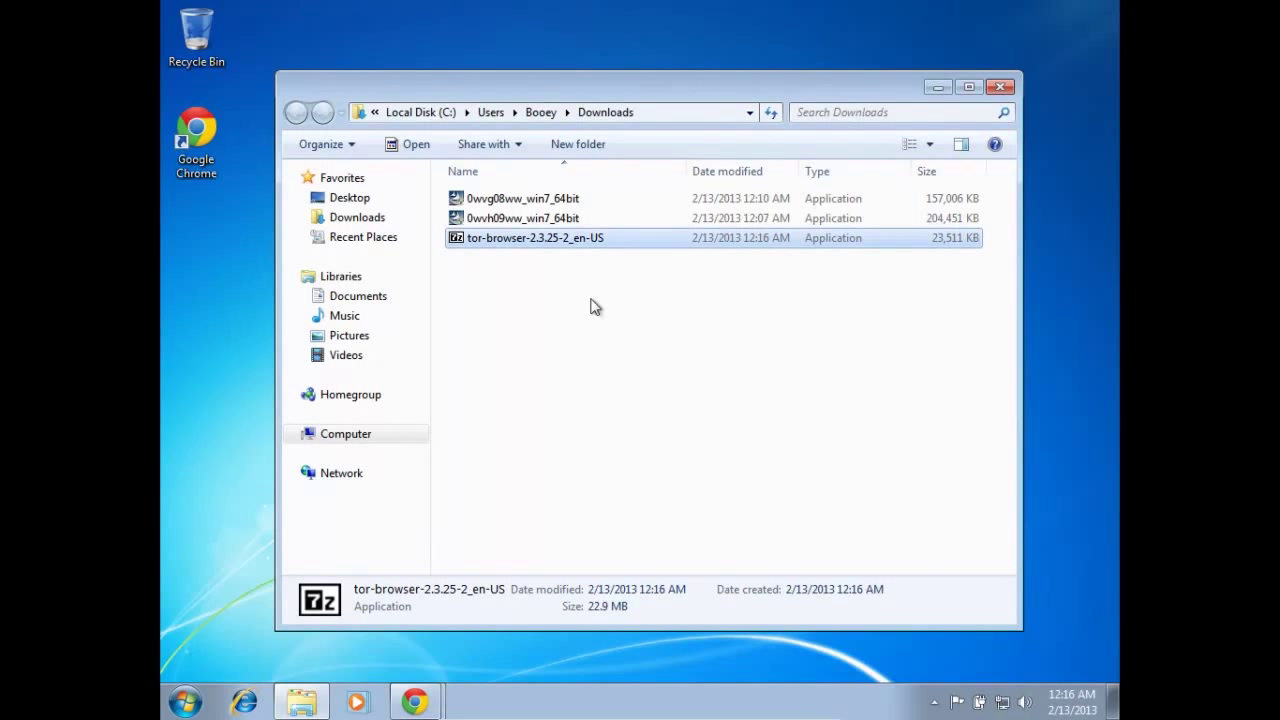
Step: Run the tor-browser-2.3.25-2_en-US self-extracting archive and extract it into the Downloads folder
double_click(567, 249)
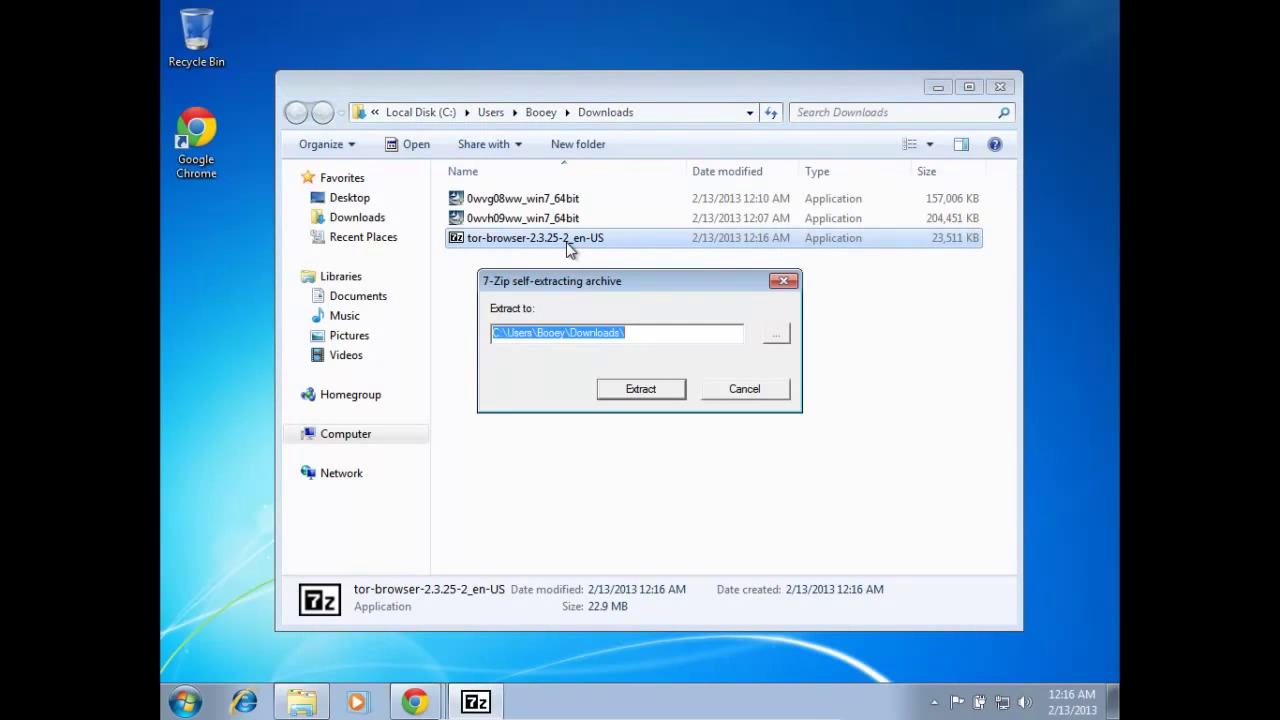
click(662, 399)
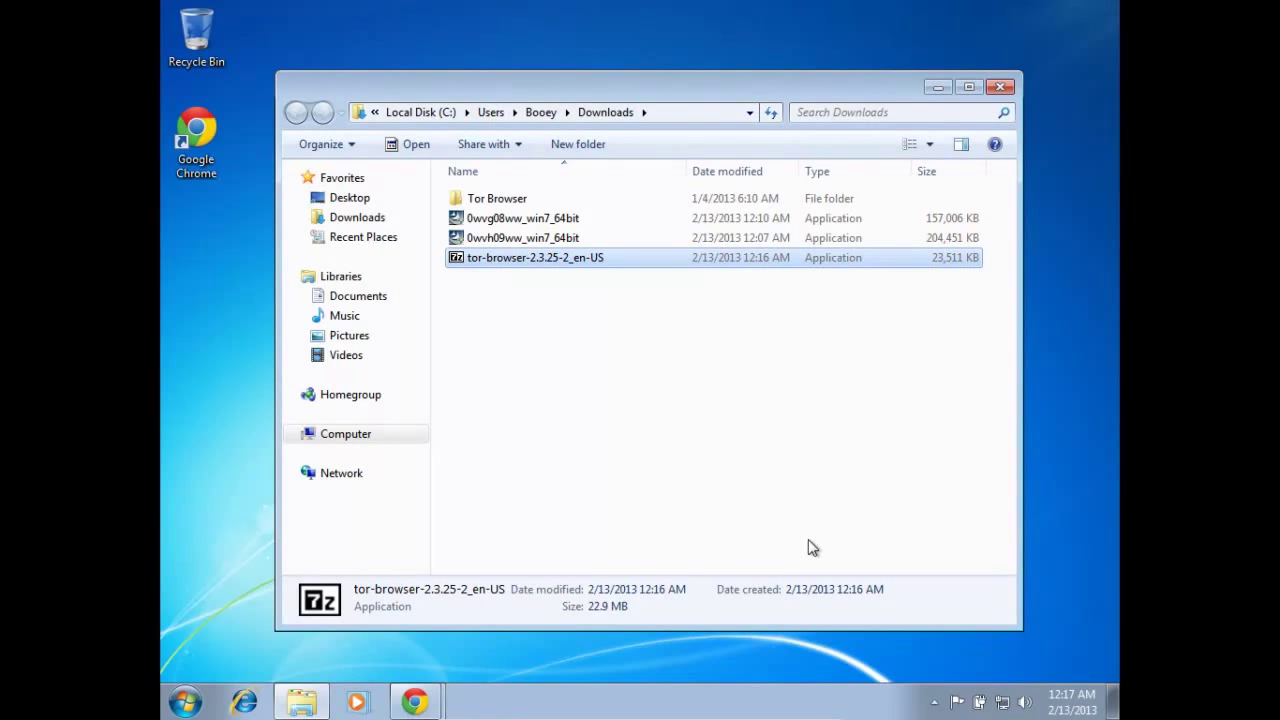
click(656, 380)
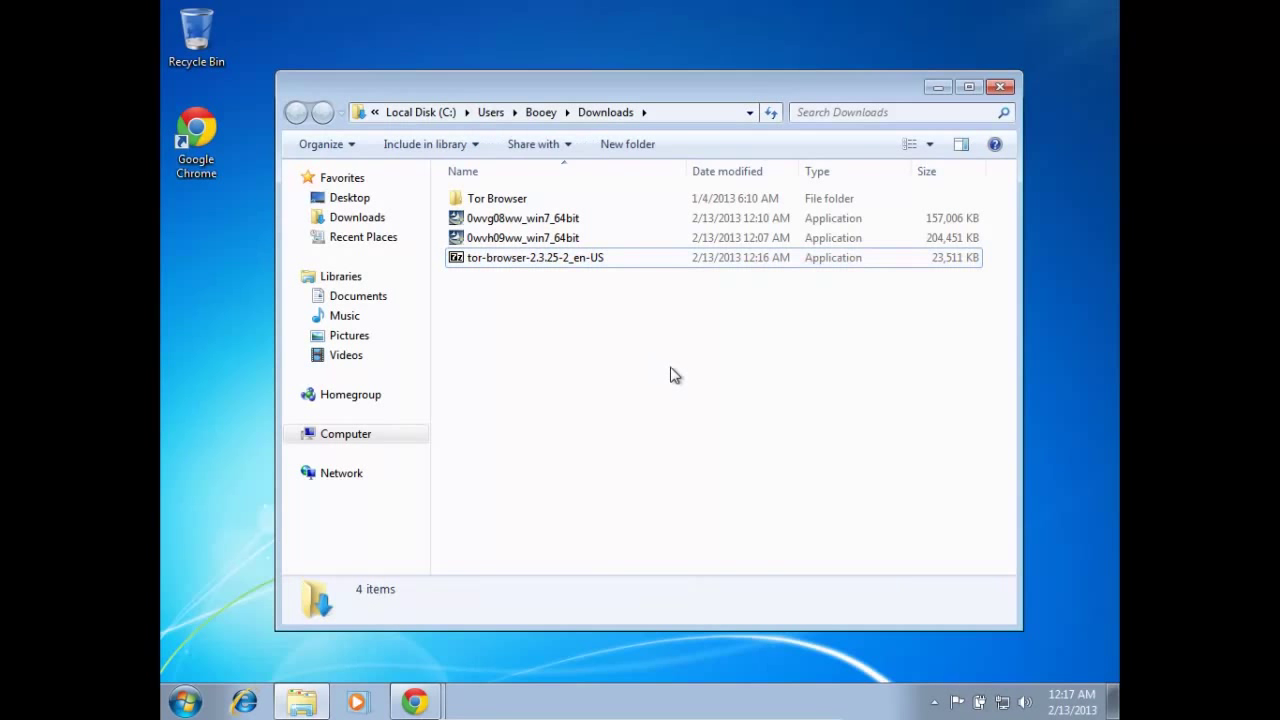
Step: Open the torrc file from the extracted Tor Browser\Data\Tor folder in Notepad
double_click(511, 199)
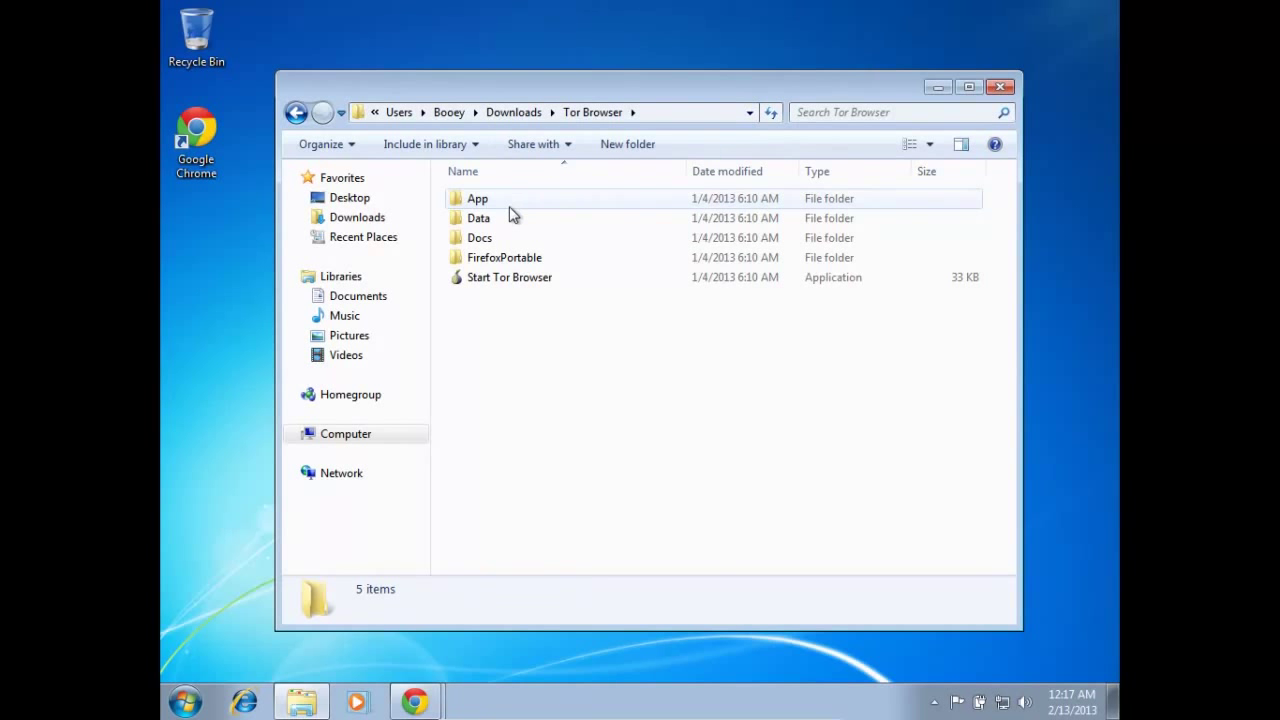
mouse_move(488, 225)
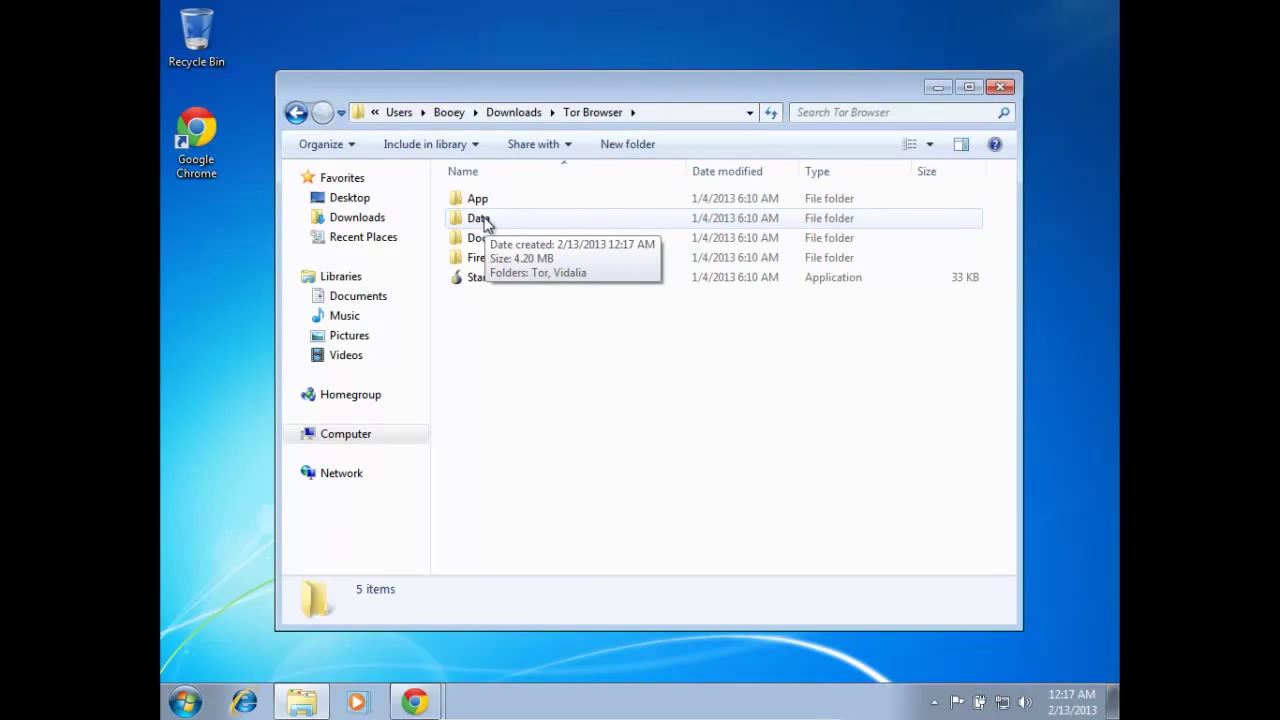
double_click(482, 220)
double_click(486, 203)
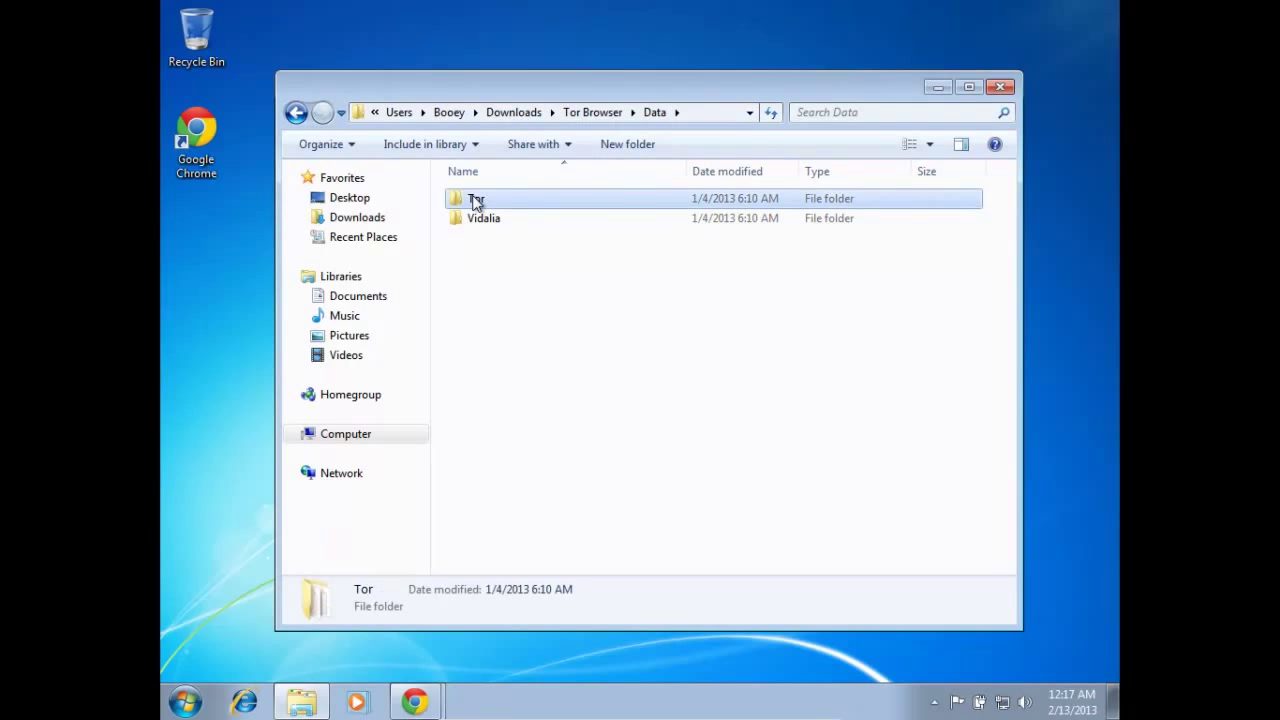
mouse_move(488, 229)
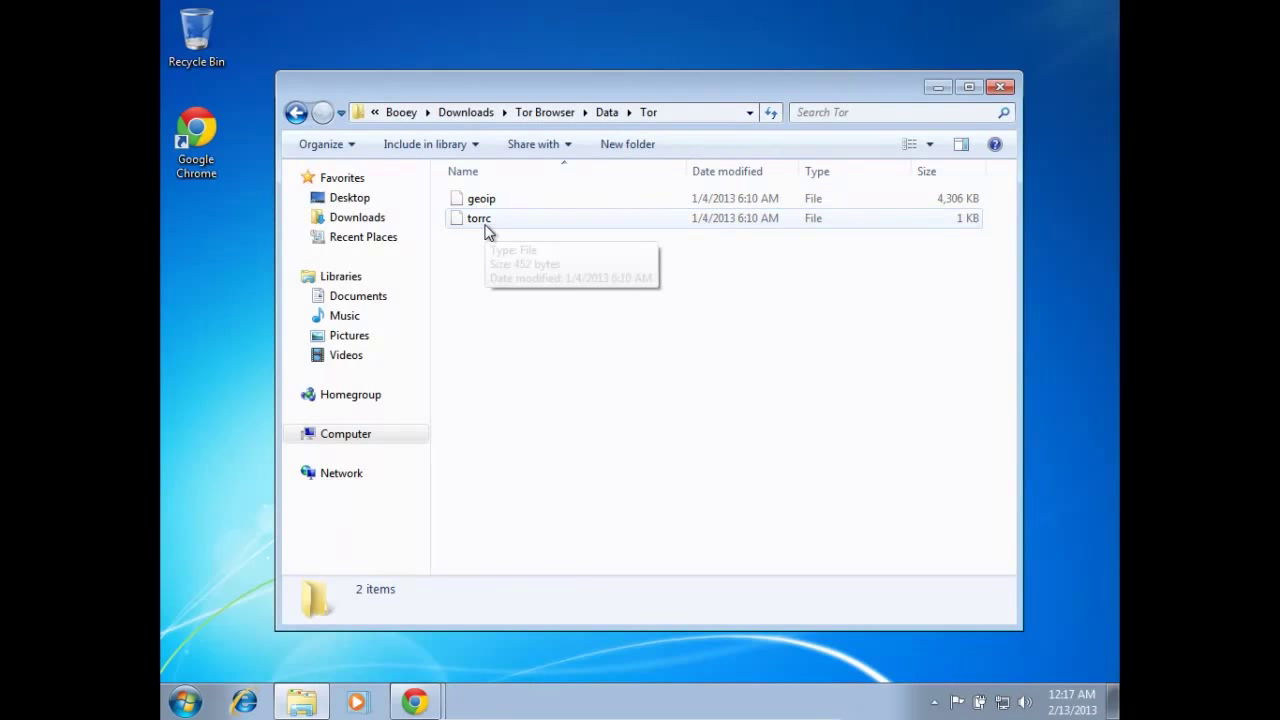
right_click(488, 229)
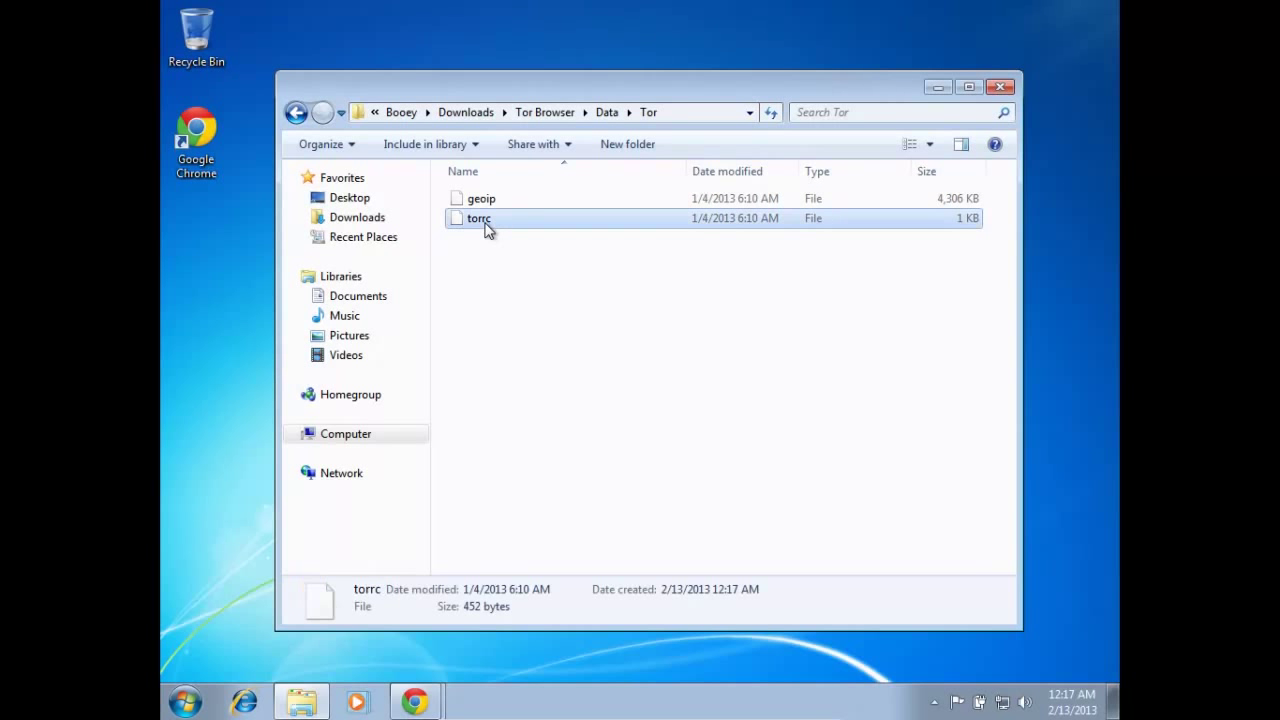
mouse_move(590, 263)
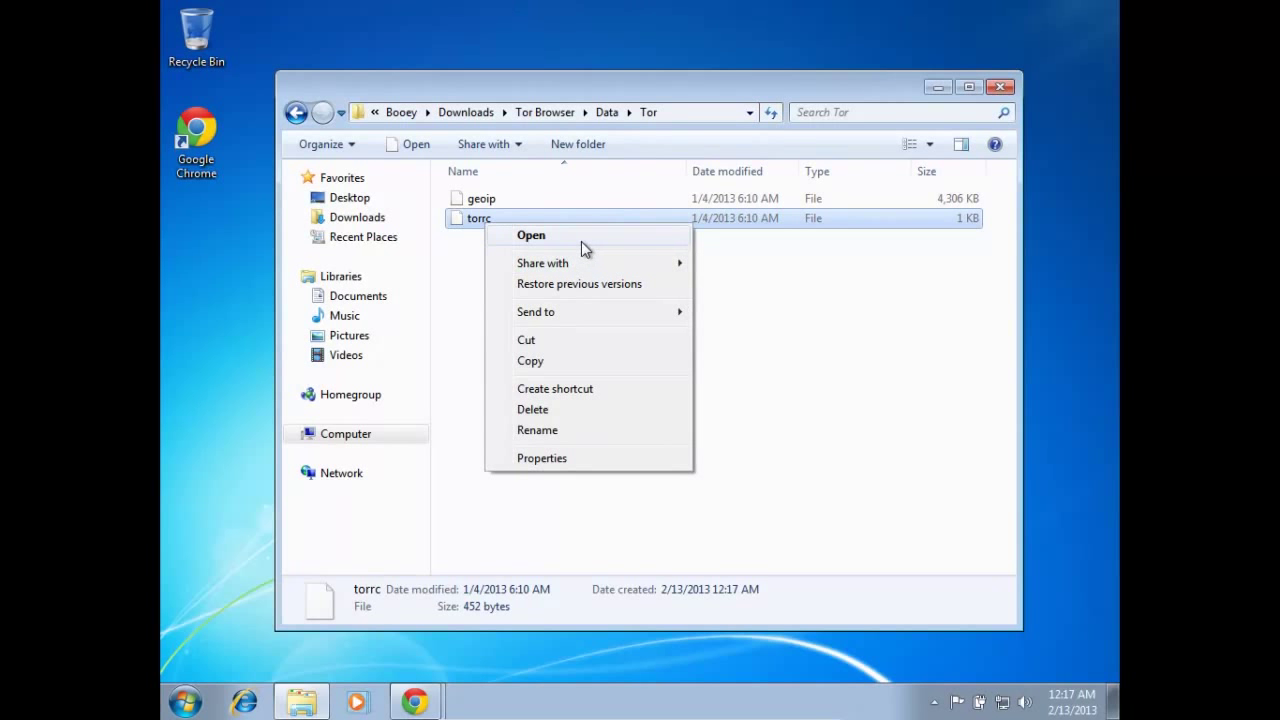
click(582, 240)
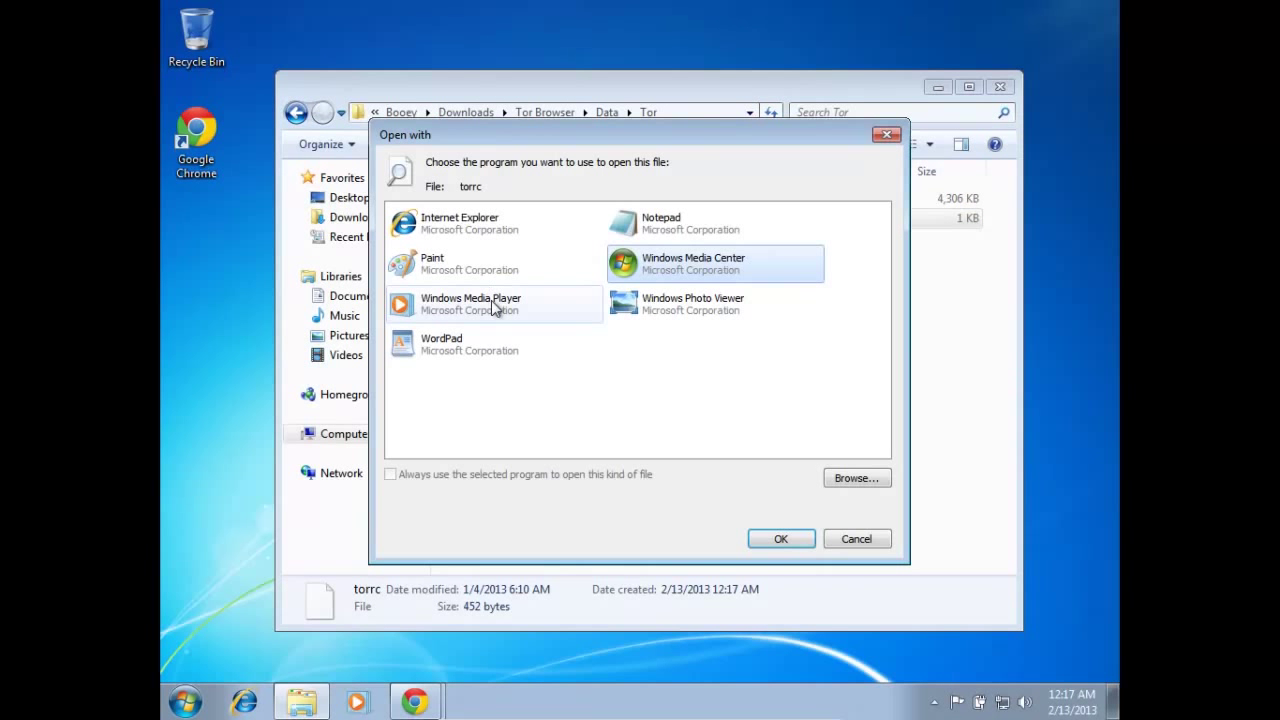
double_click(651, 220)
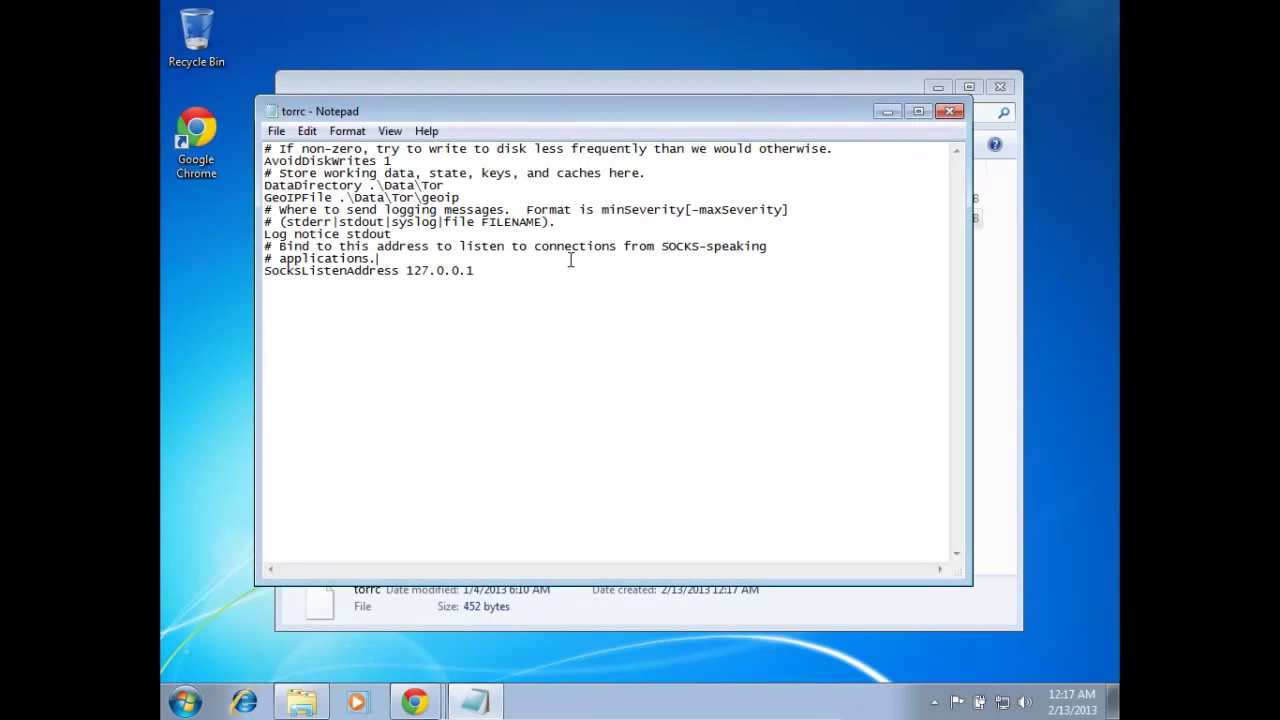
Step: Add the lines "ExitNodes {us}" and "StrictExitNodes 1" at the end of torrc, then save and close the file
key(Return)
mouse_move(715, 713)
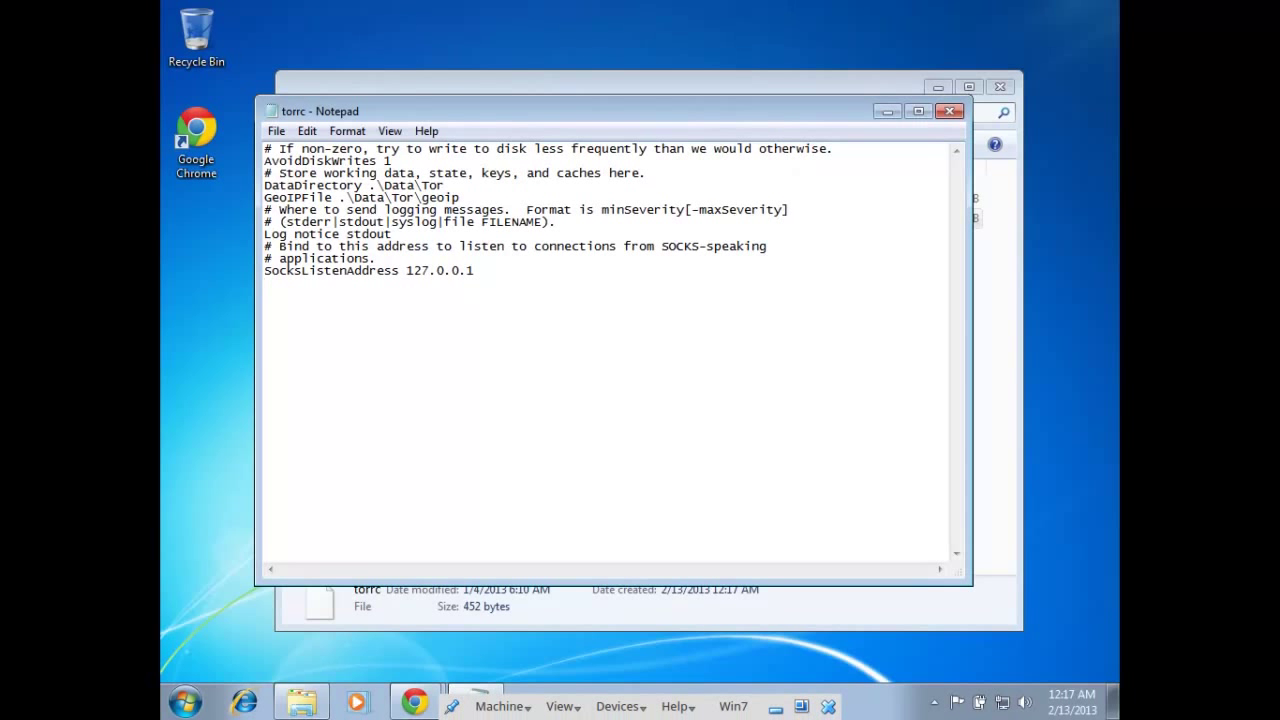
text(ExitNodes)
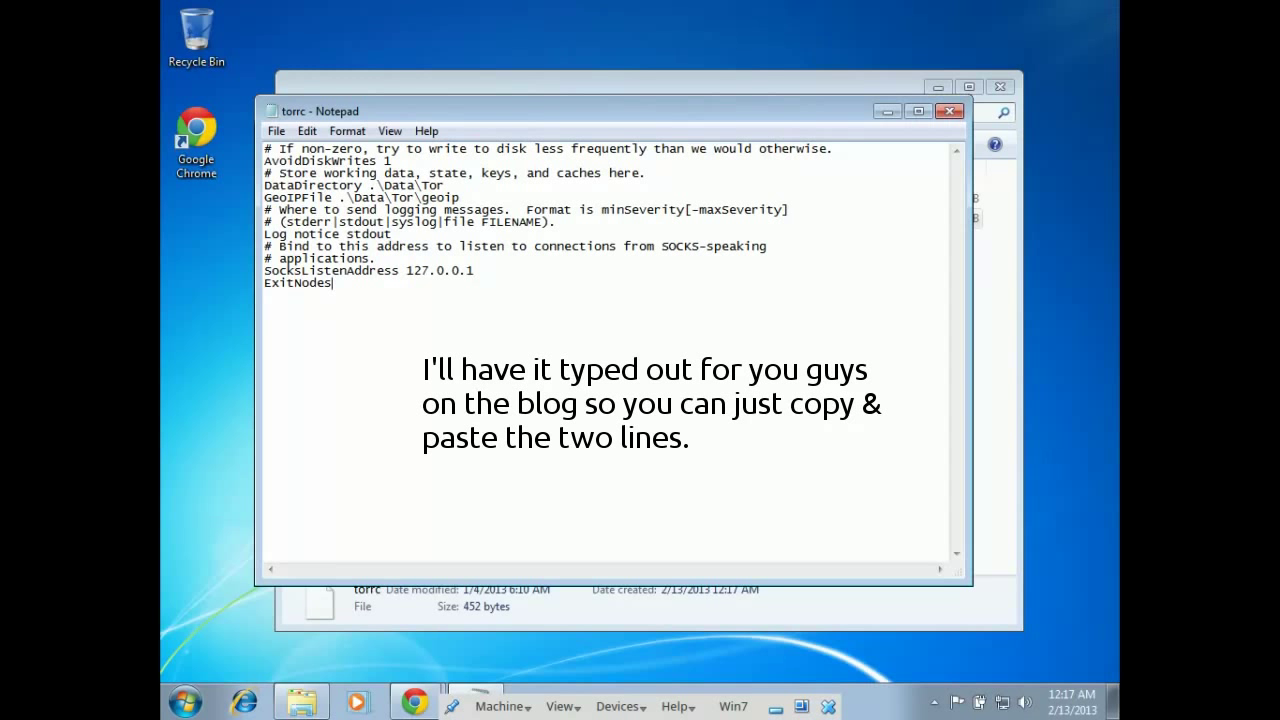
text( {us} )
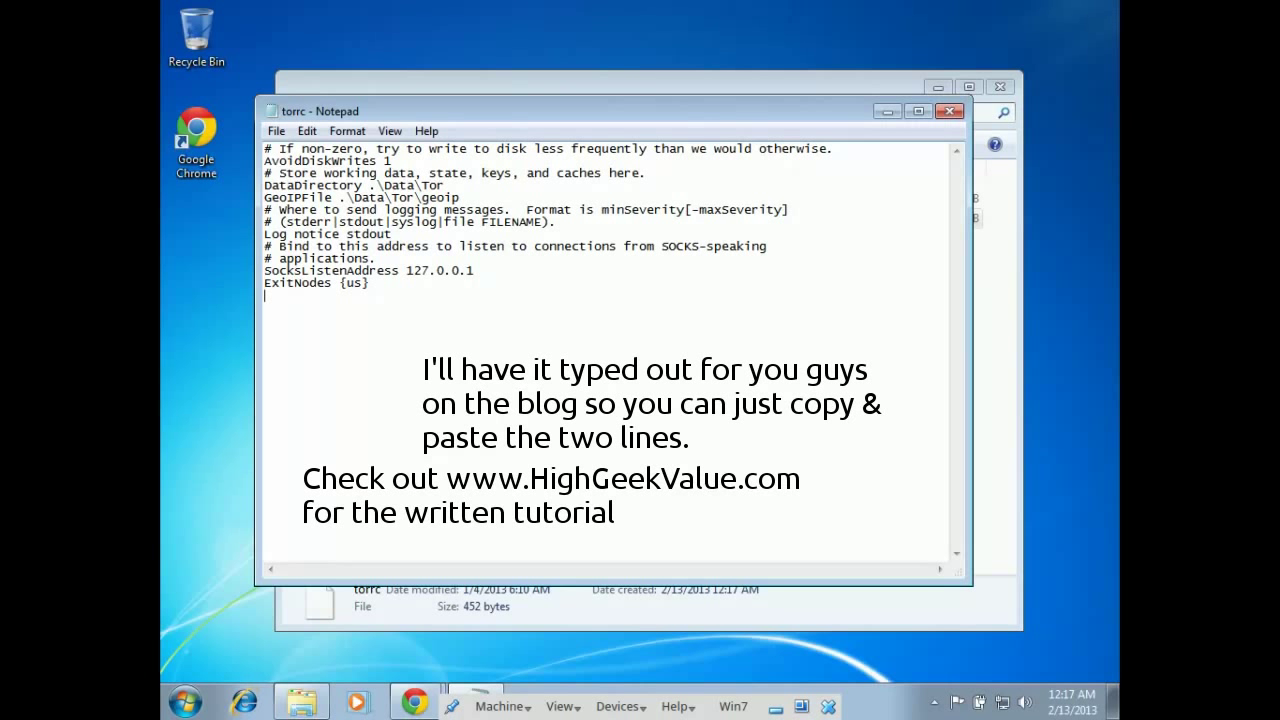
text(StrictExitNod)
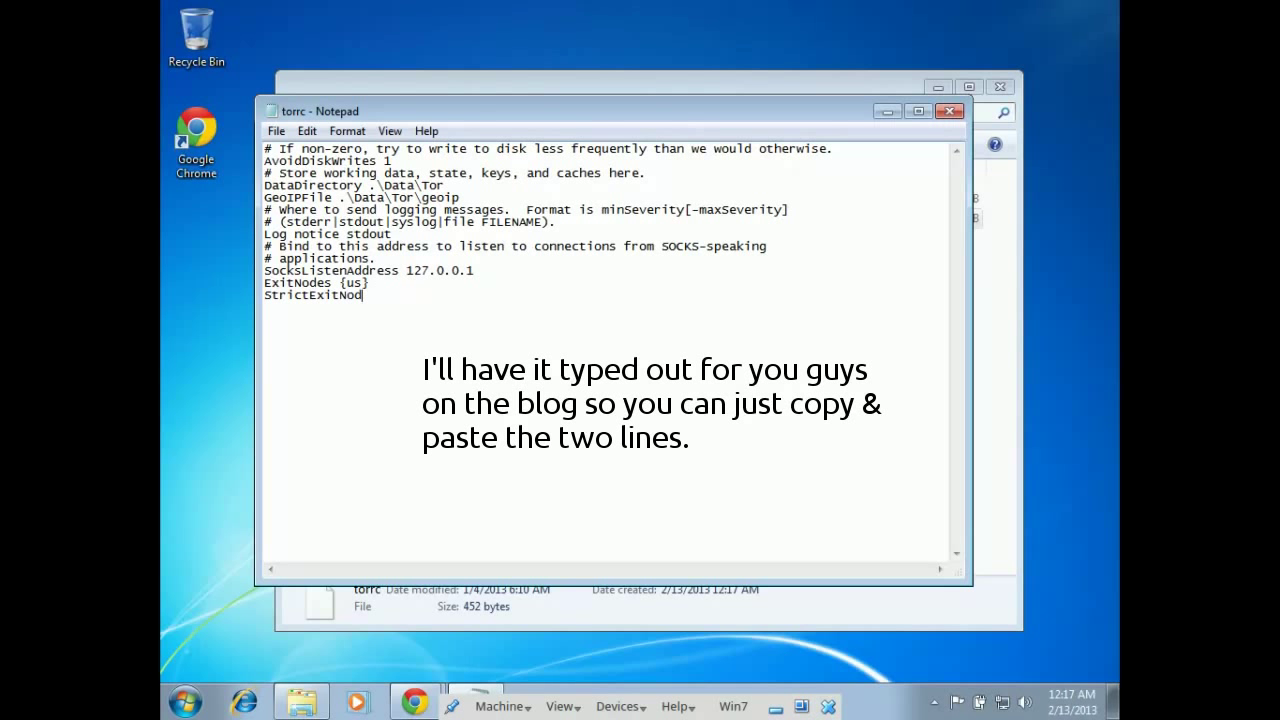
text(es 1)
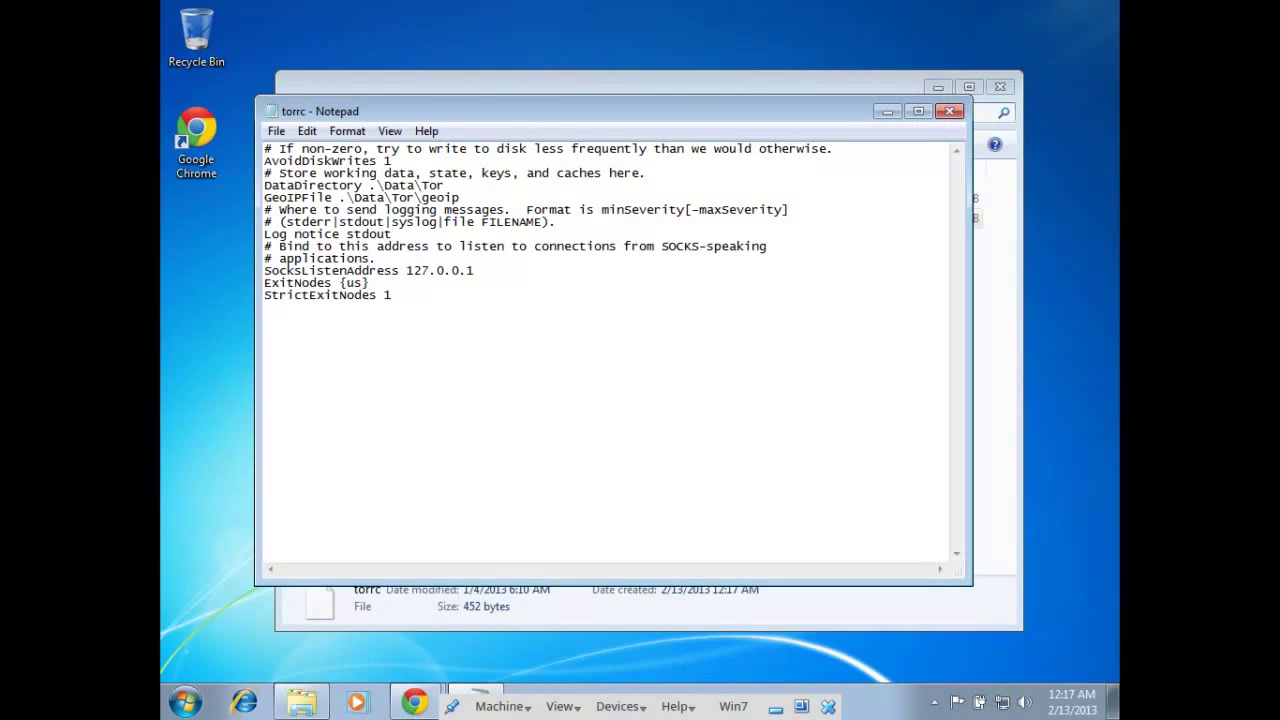
key(alt+F4)
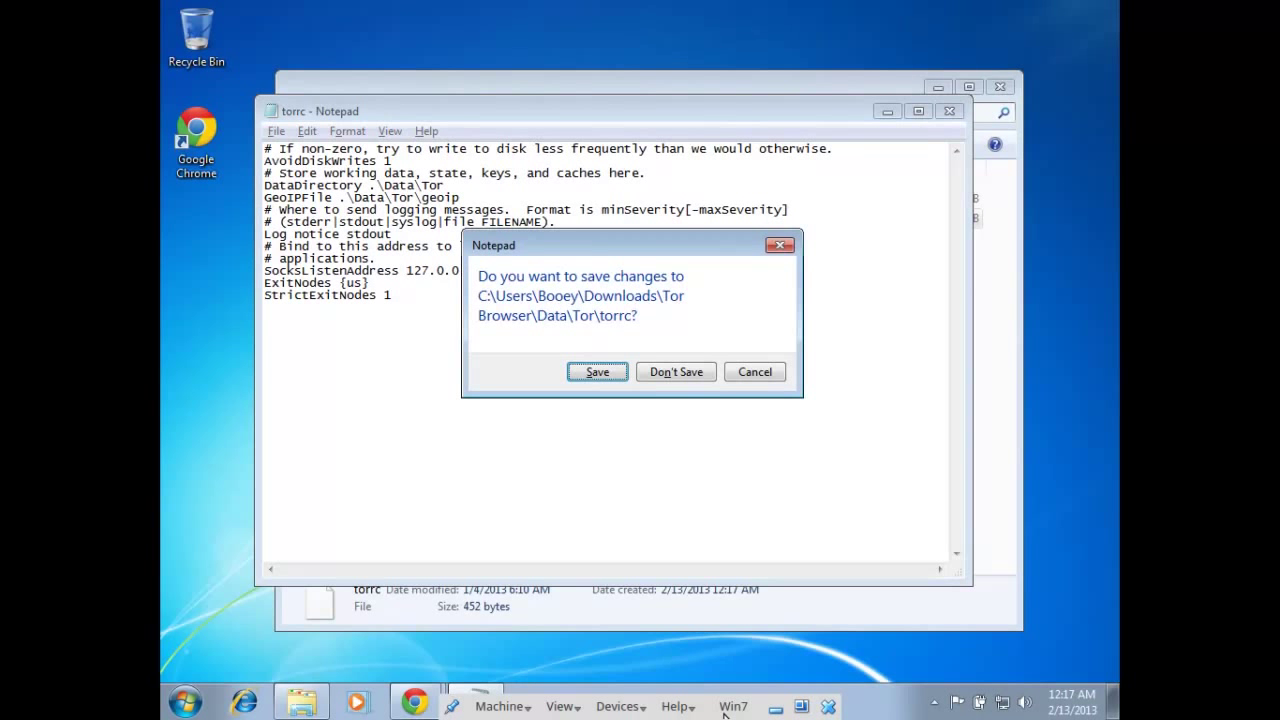
key(Return)
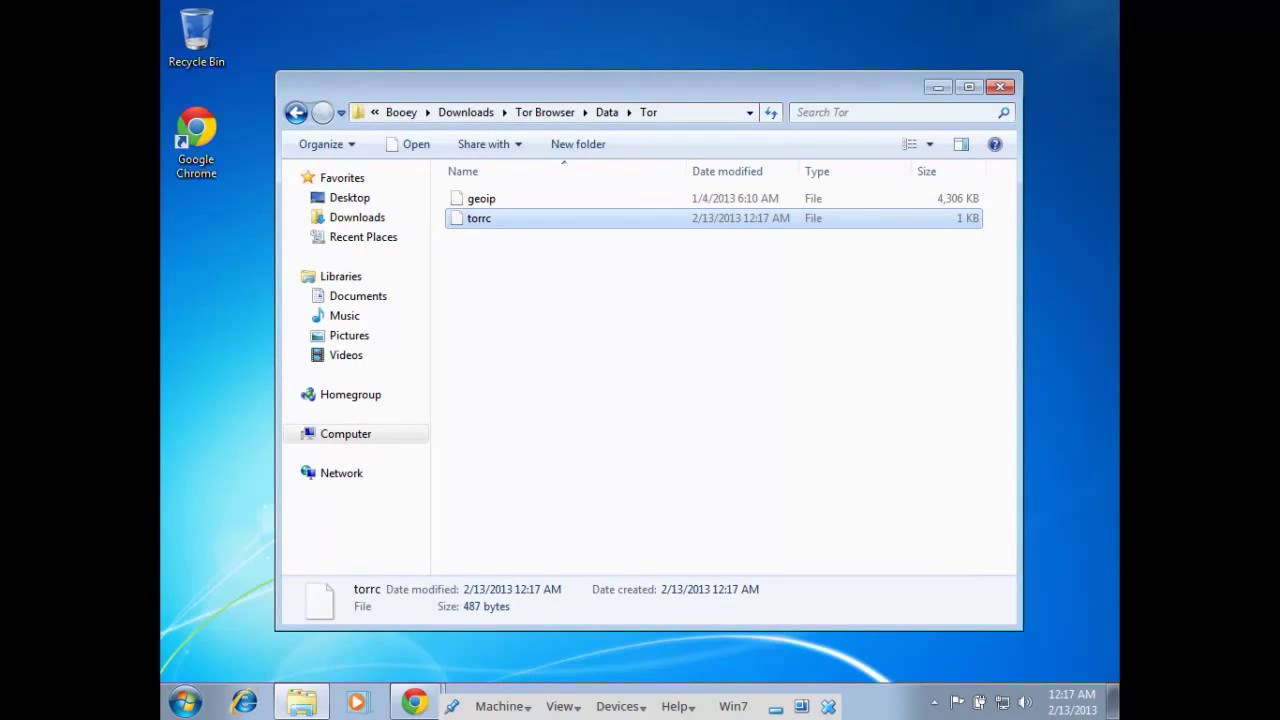
Step: Return to the Tor Browser folder, launch Start Tor Browser, and clear the folder window out of the way
key(BackSpace)
key(BackSpace)
key(Down)
key(Down)
key(Down)
key(Return)
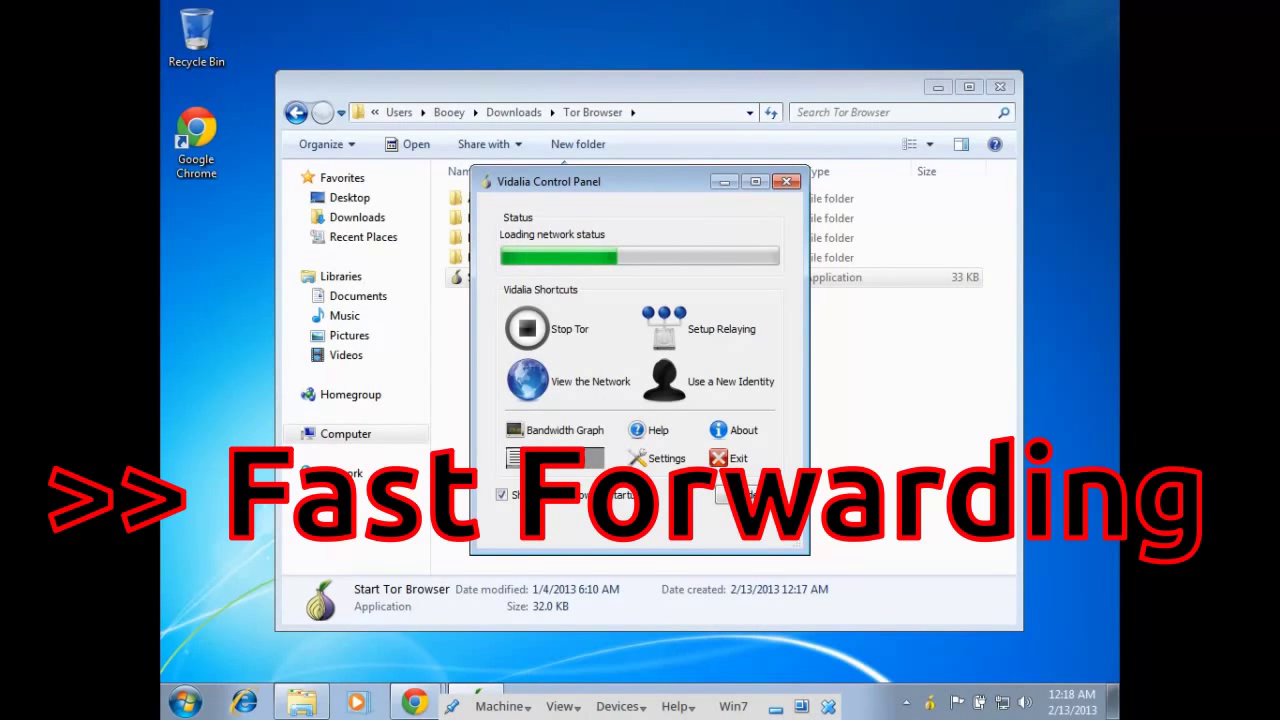
click(938, 87)
drag(640, 185, 841, 76)
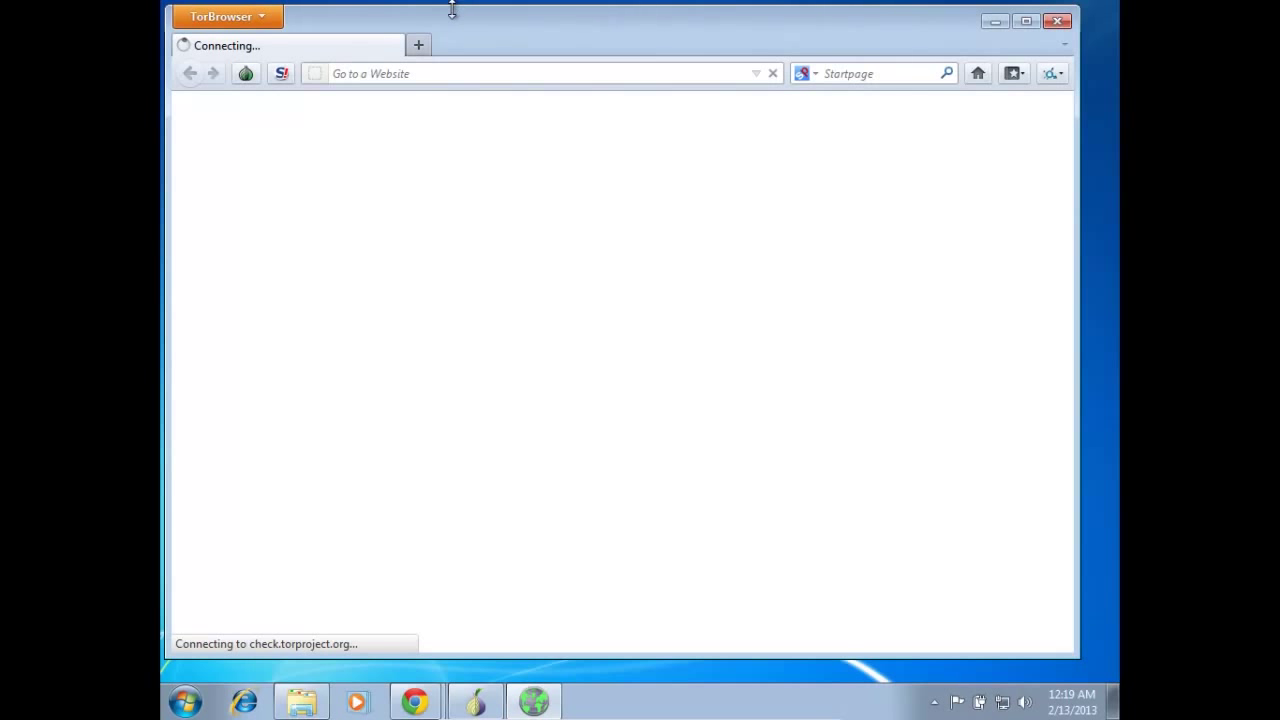
Step: Load ip2location.com in a new tab of the Tor Browser
click(419, 46)
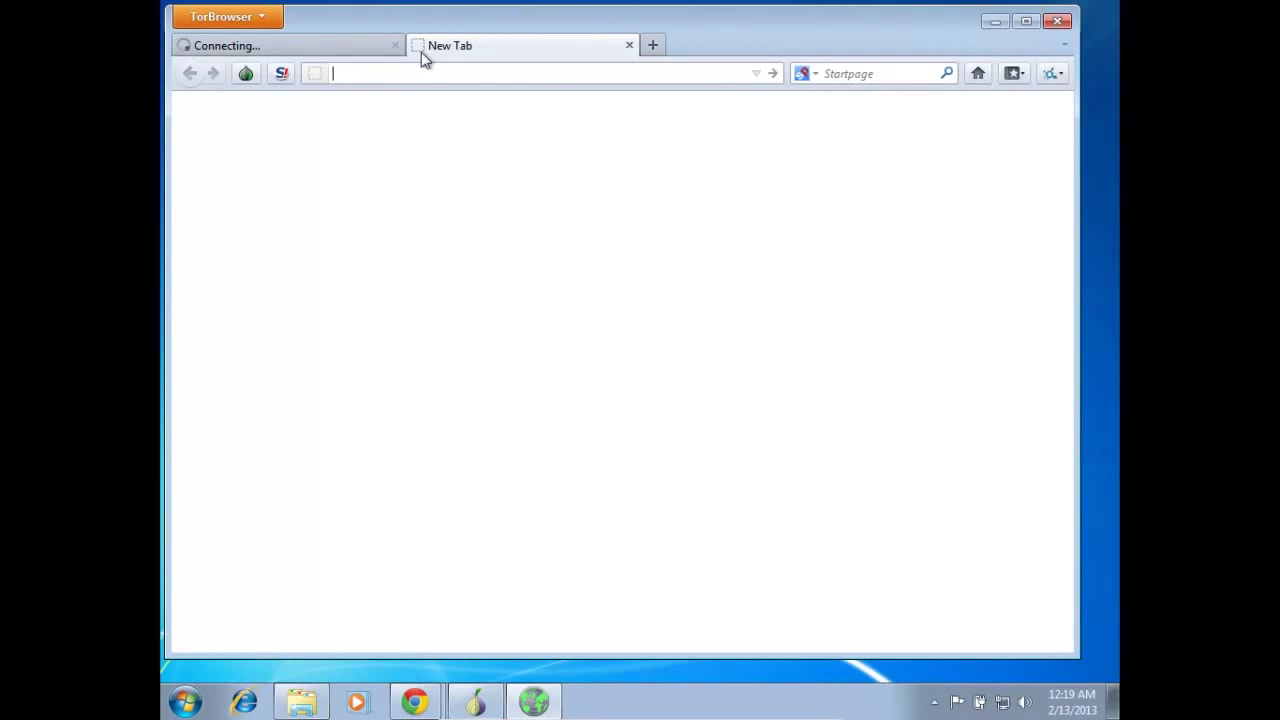
text(ip2location)
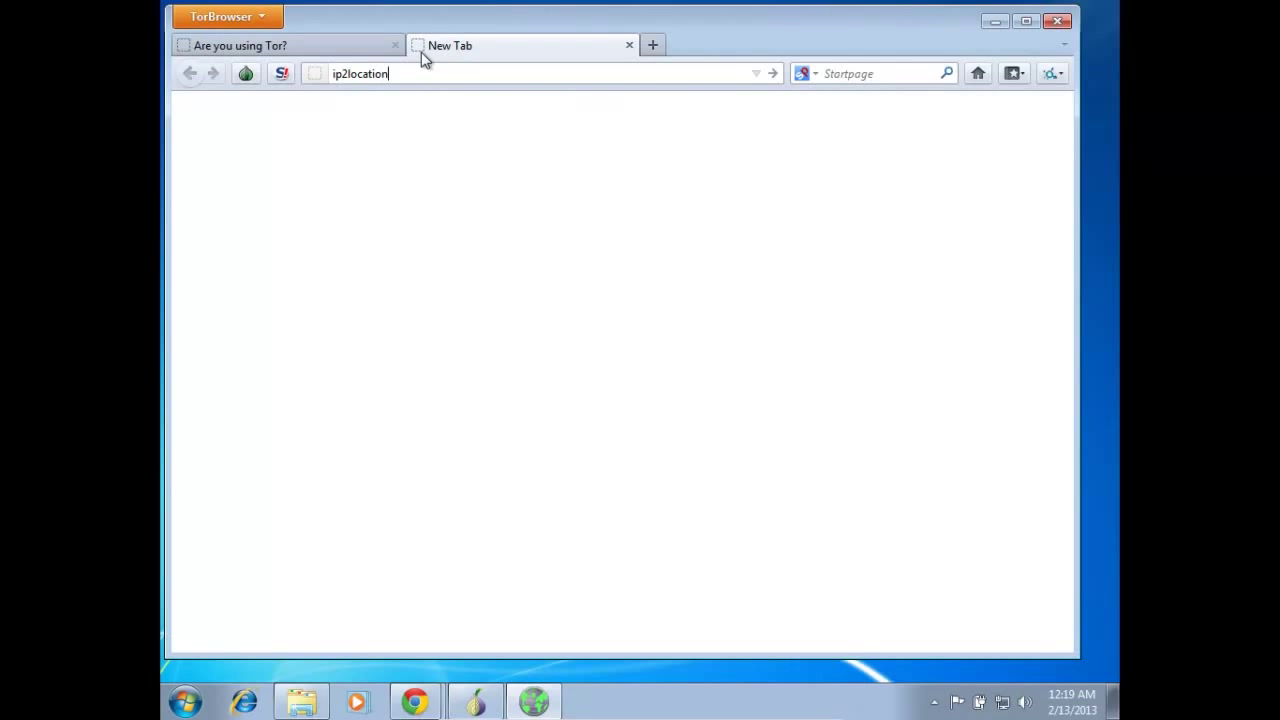
text(.com)
key(Return)
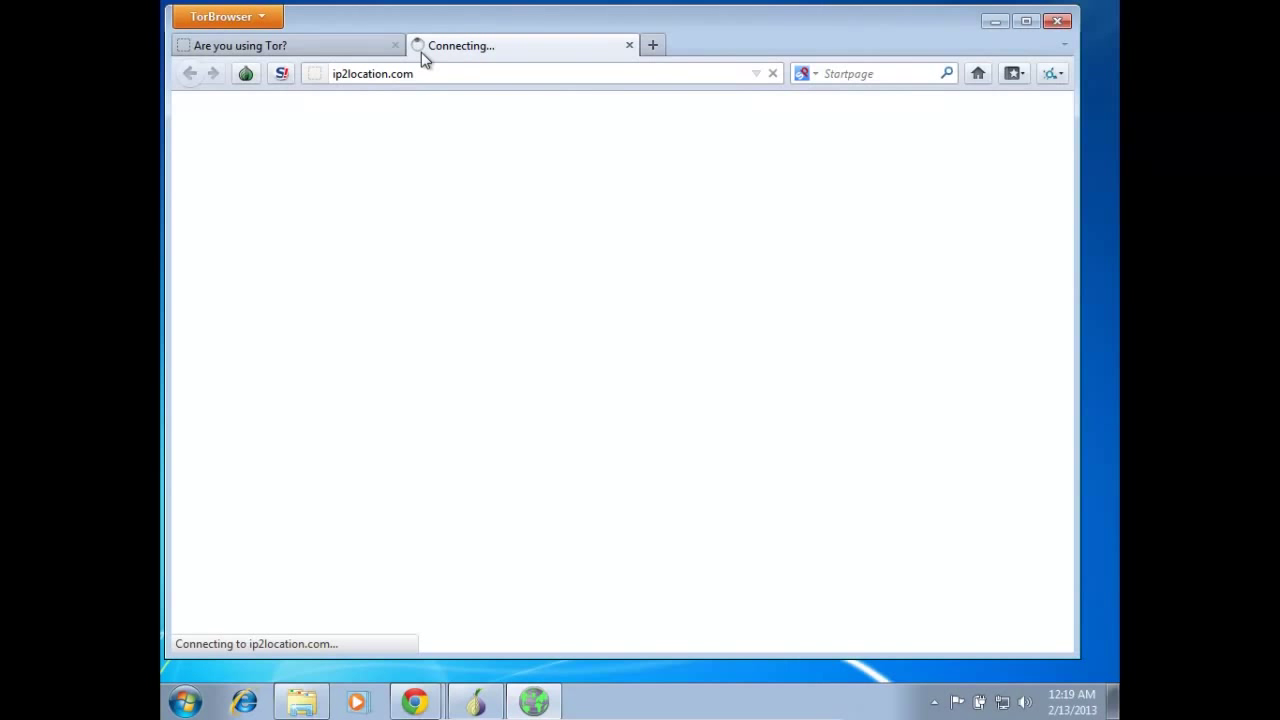
Step: Check the Tor status page, then examine the country and region that ip2location.com lists for the current IP address
click(350, 45)
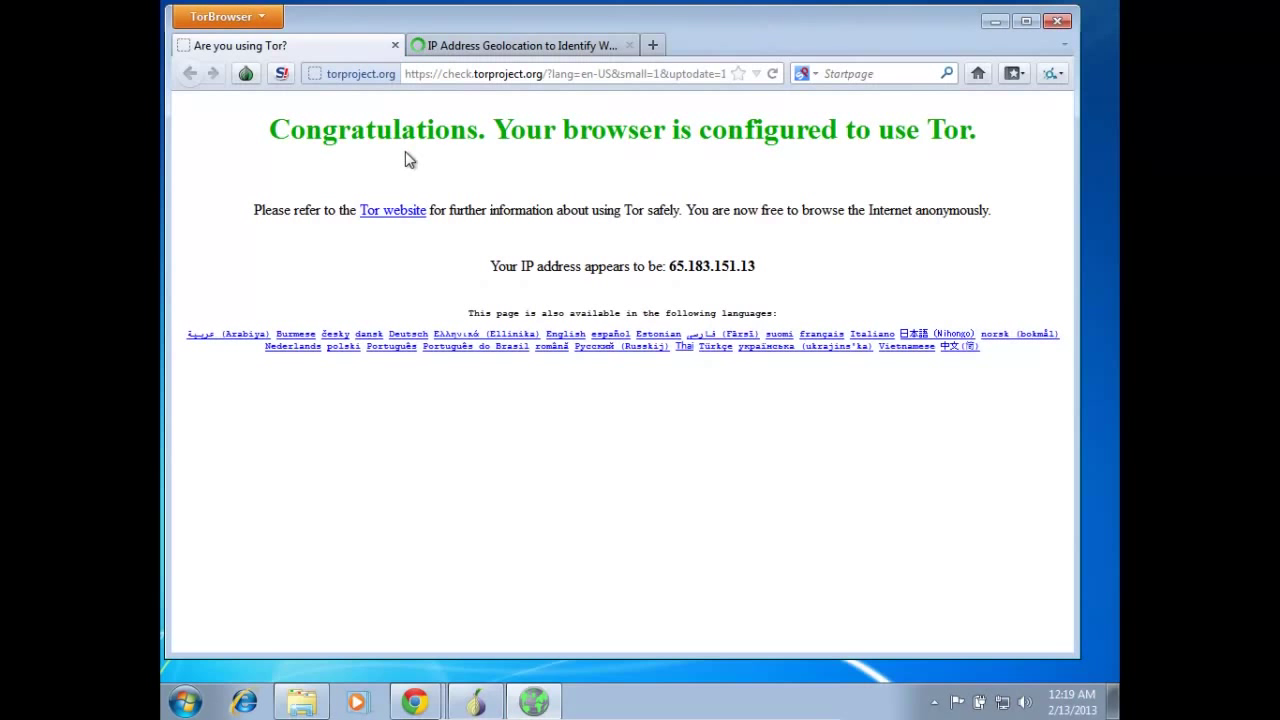
click(514, 46)
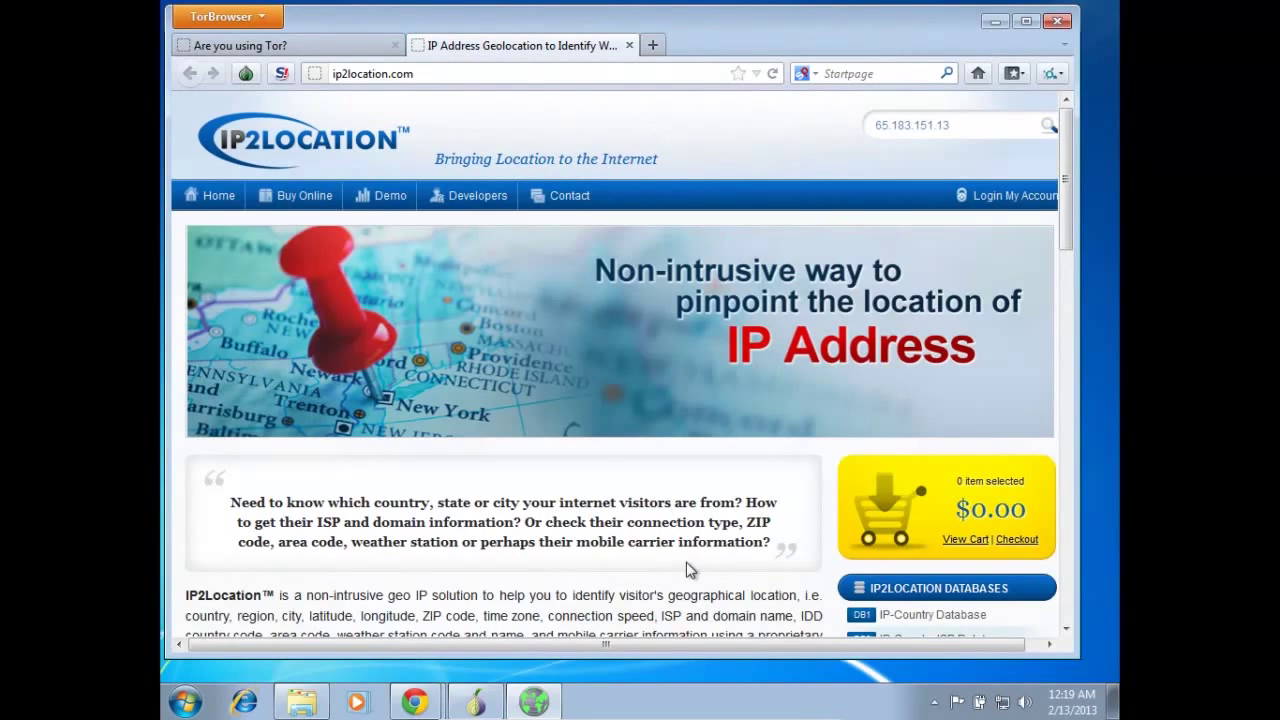
scroll(695, 542, down, 7)
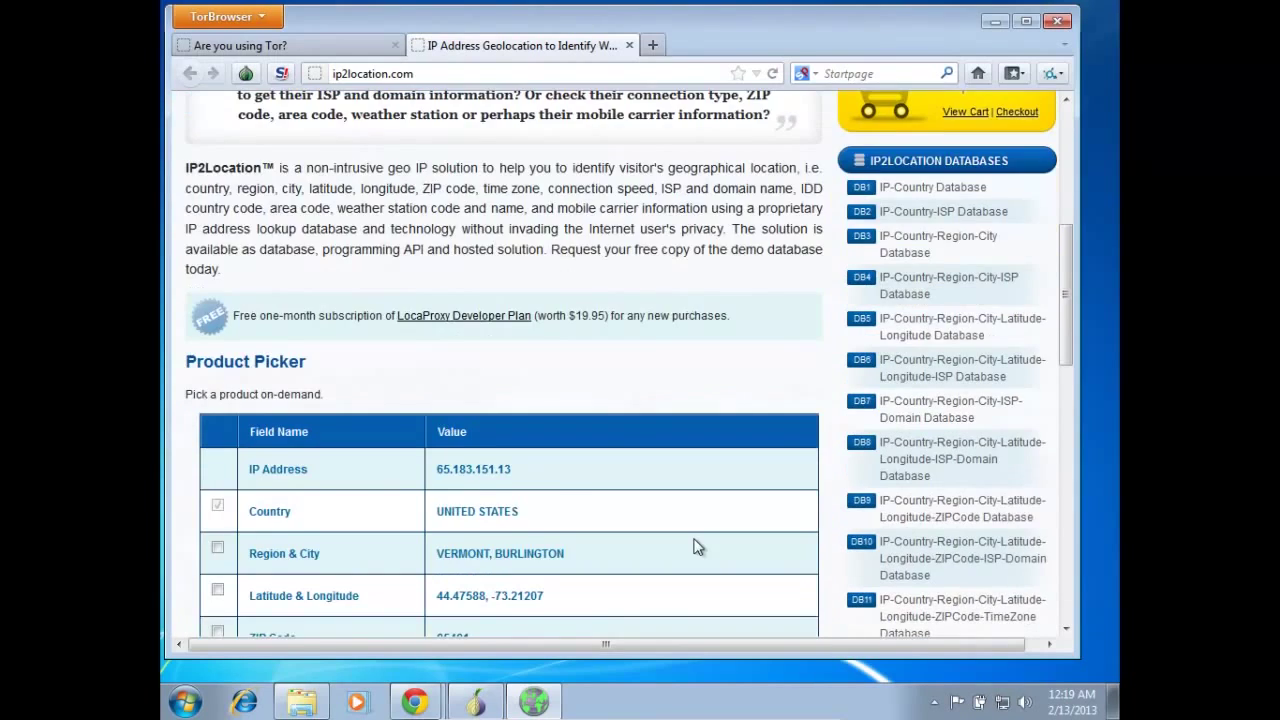
scroll(697, 546, down, 2)
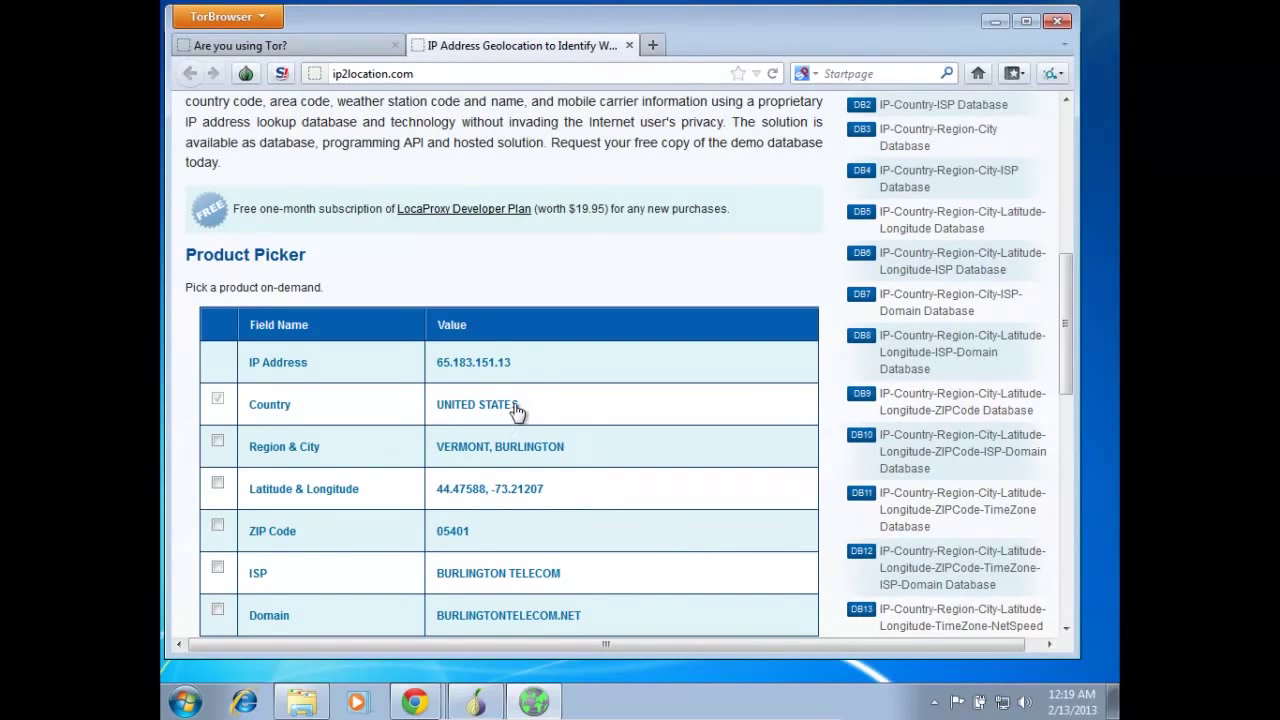
drag(528, 406, 490, 410)
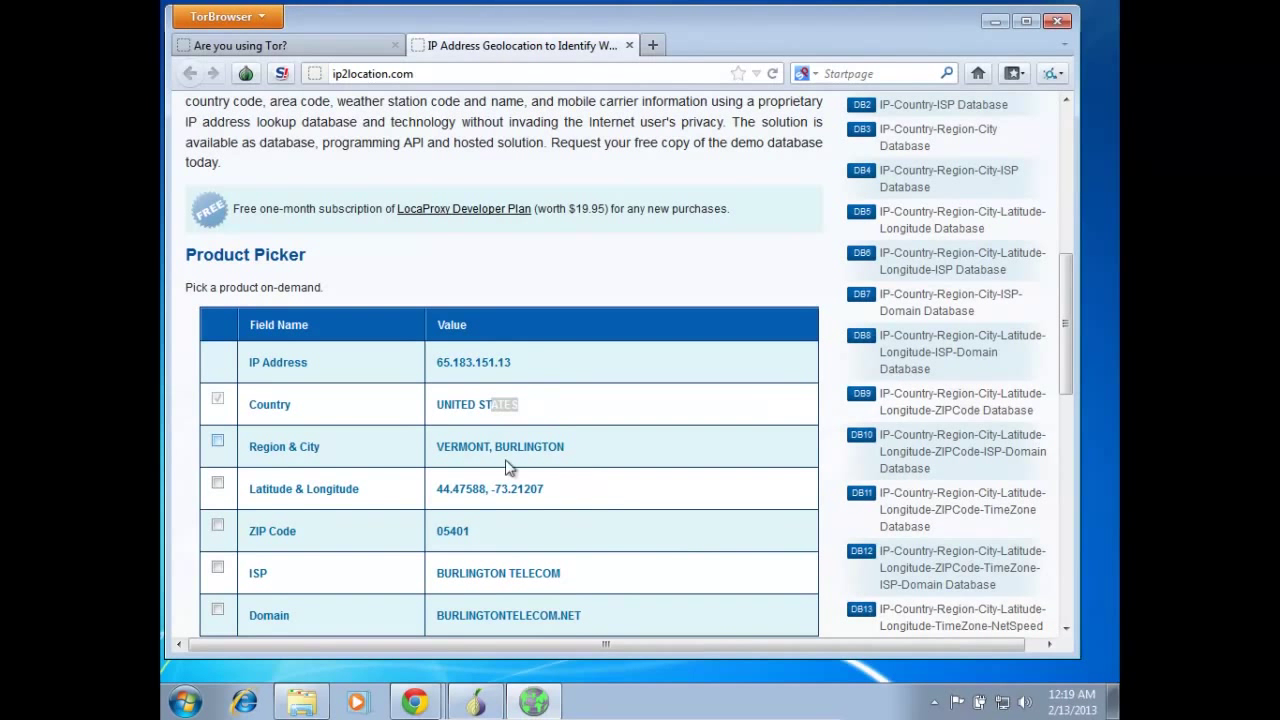